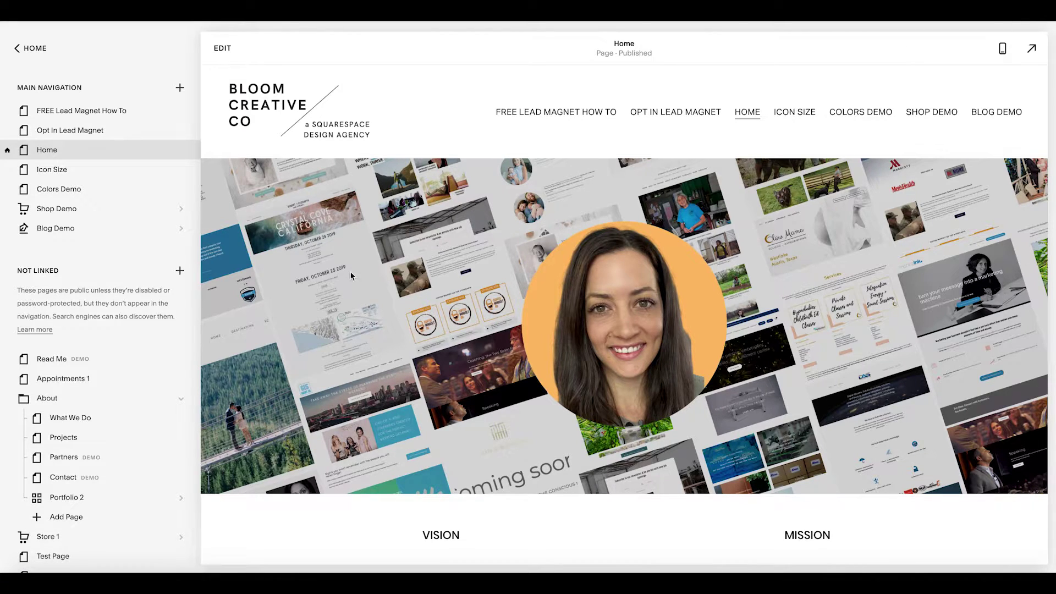
Preview the Home page full-screen on desktop and mobile, then return to the desktop editor
{"action": "left_click", "coordinate": [1031, 49]}
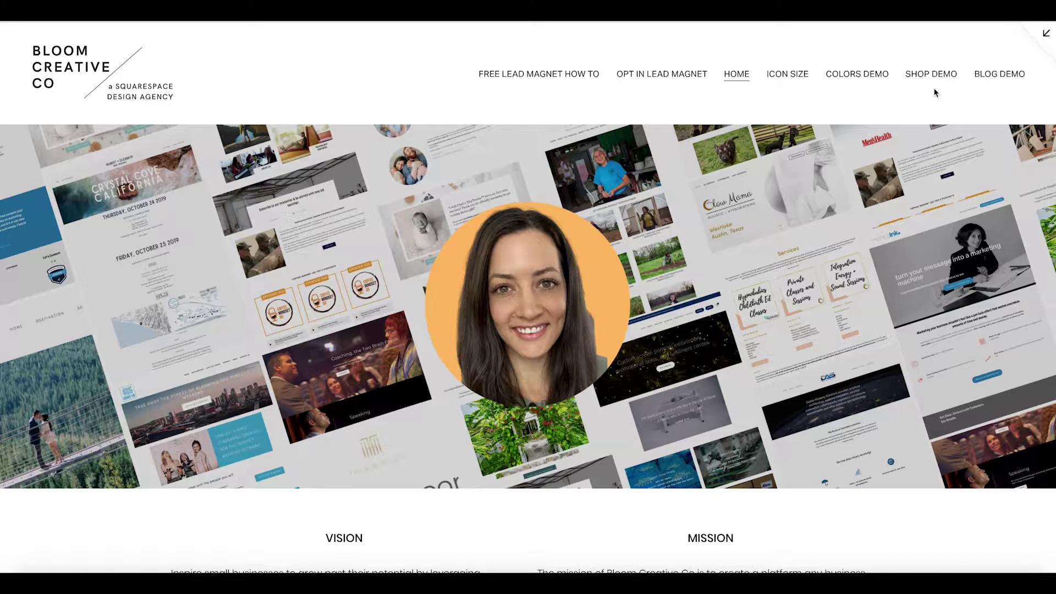
{"action": "left_click", "coordinate": [1046, 34]}
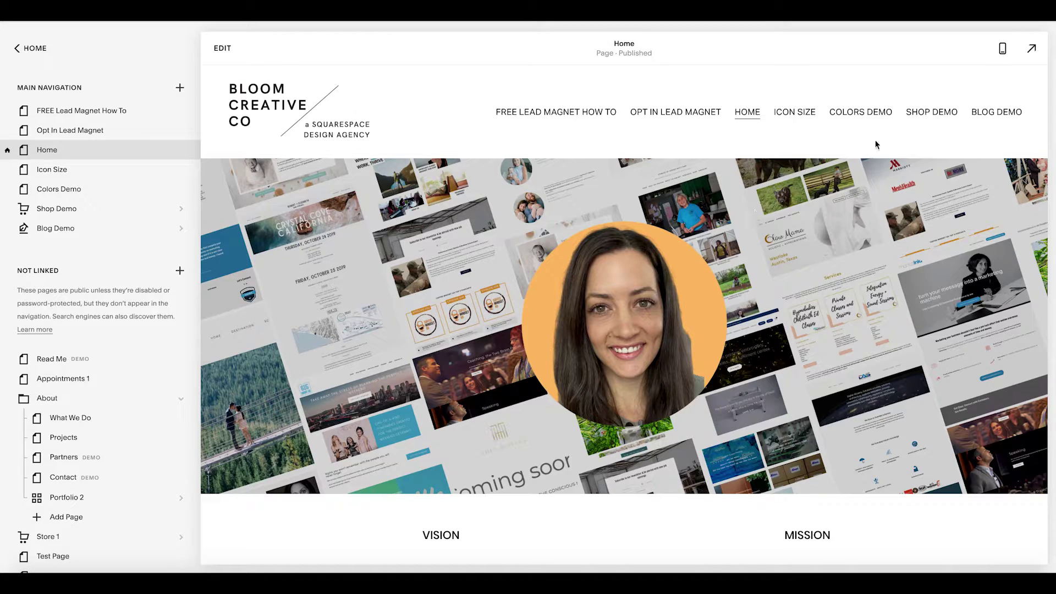
{"action": "left_click", "coordinate": [1002, 49]}
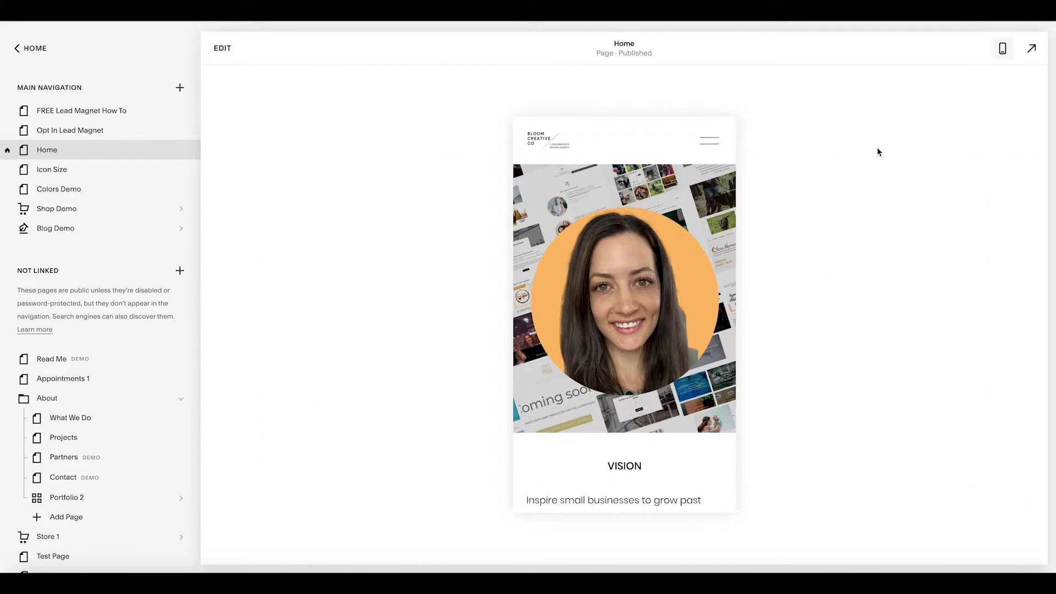
{"action": "scroll", "coordinate": [639, 423], "scroll_direction": "down", "scroll_amount": 1}
{"action": "scroll", "coordinate": [639, 420], "scroll_direction": "up", "scroll_amount": 1}
{"action": "left_click", "coordinate": [1031, 49]}
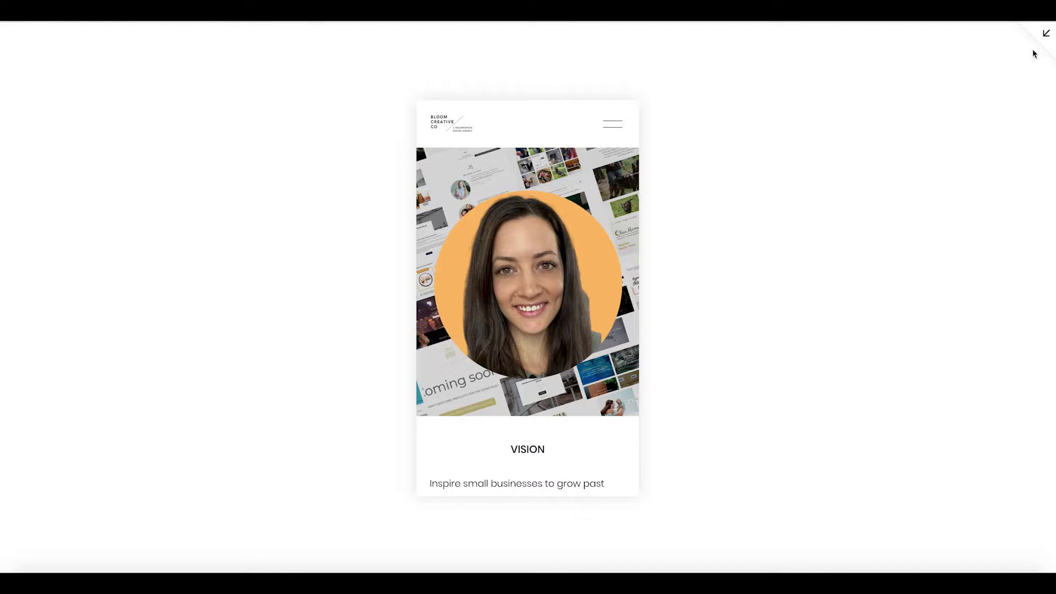
{"action": "left_click", "coordinate": [1044, 34]}
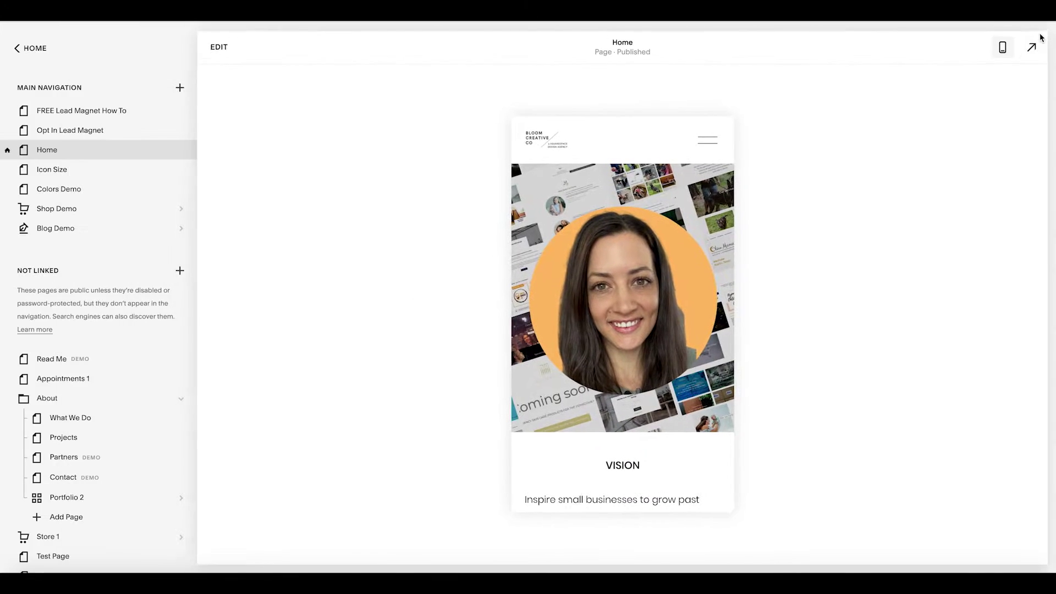
{"action": "left_click", "coordinate": [998, 50]}
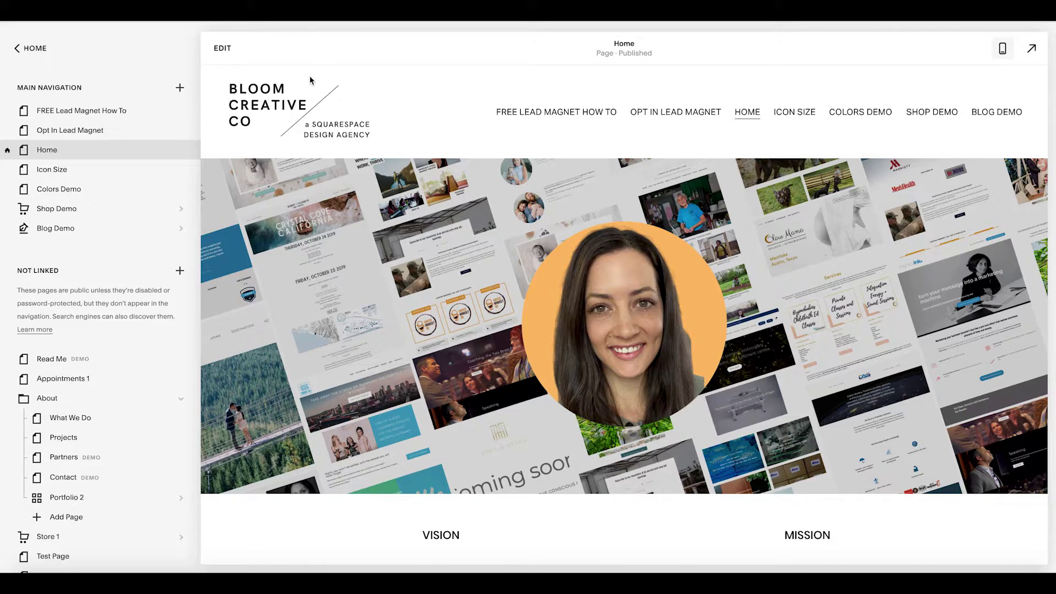
Add a blank page named 'Above the Fold' to the Main Navigation and start editing it
{"action": "left_click", "coordinate": [178, 87]}
{"action": "left_click", "coordinate": [161, 141]}
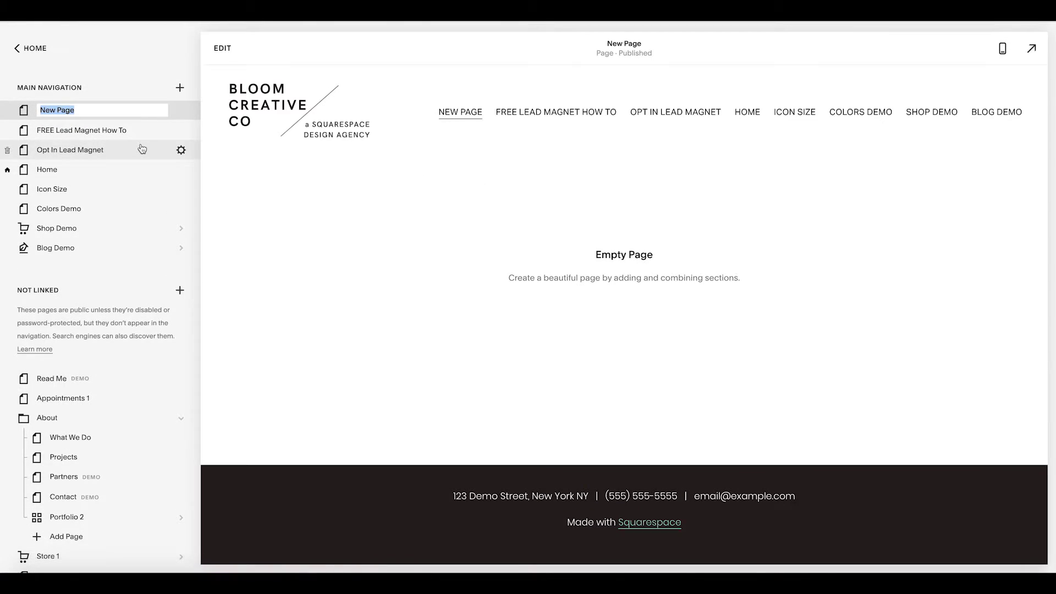
{"action": "type", "text": "ABove"}
{"action": "key", "text": "BackSpace"}
{"action": "key", "text": "BackSpace"}
{"action": "key", "text": "BackSpace"}
{"action": "key", "text": "BackSpace"}
{"action": "type", "text": "bove teh Fo"}
{"action": "key", "text": "BackSpace"}
{"action": "key", "text": "BackSpace"}
{"action": "key", "text": "BackSpace"}
{"action": "key", "text": "BackSpace"}
{"action": "key", "text": "BackSpace"}
{"action": "type", "text": "he Fold"}
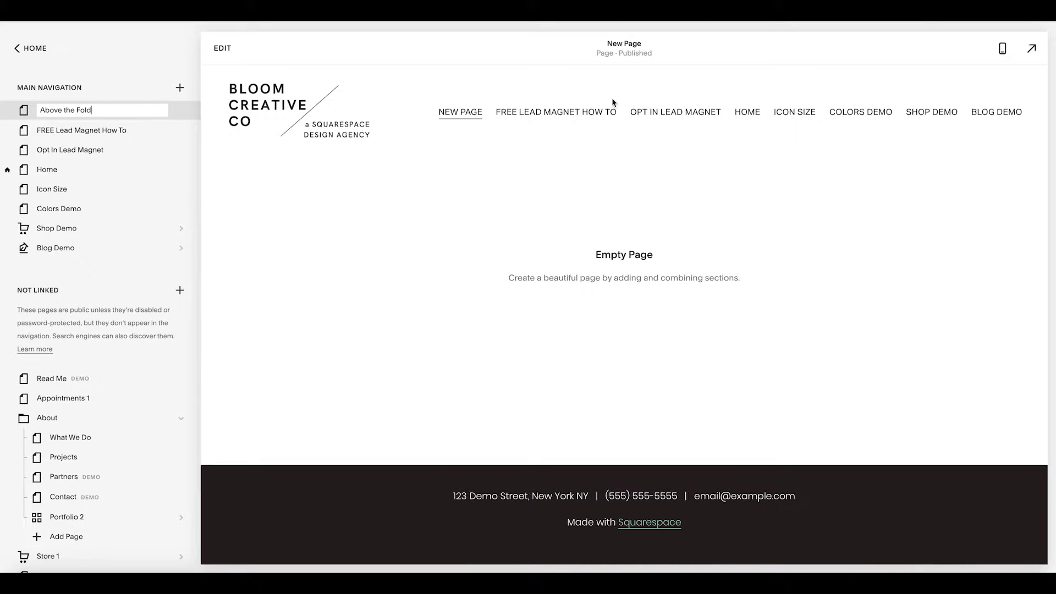
{"action": "key", "text": "Return"}
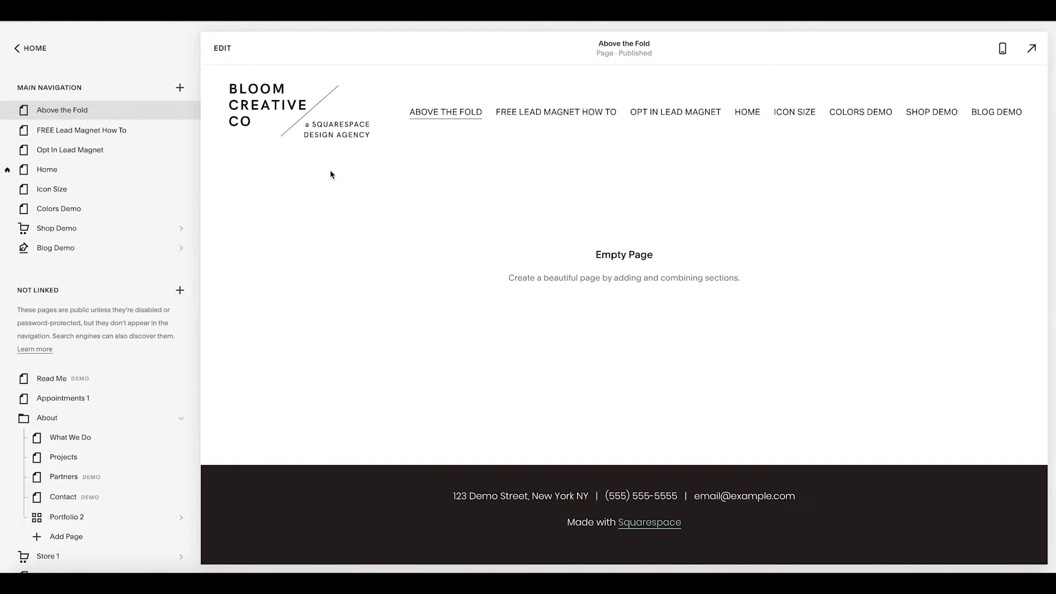
{"action": "left_click", "coordinate": [222, 49]}
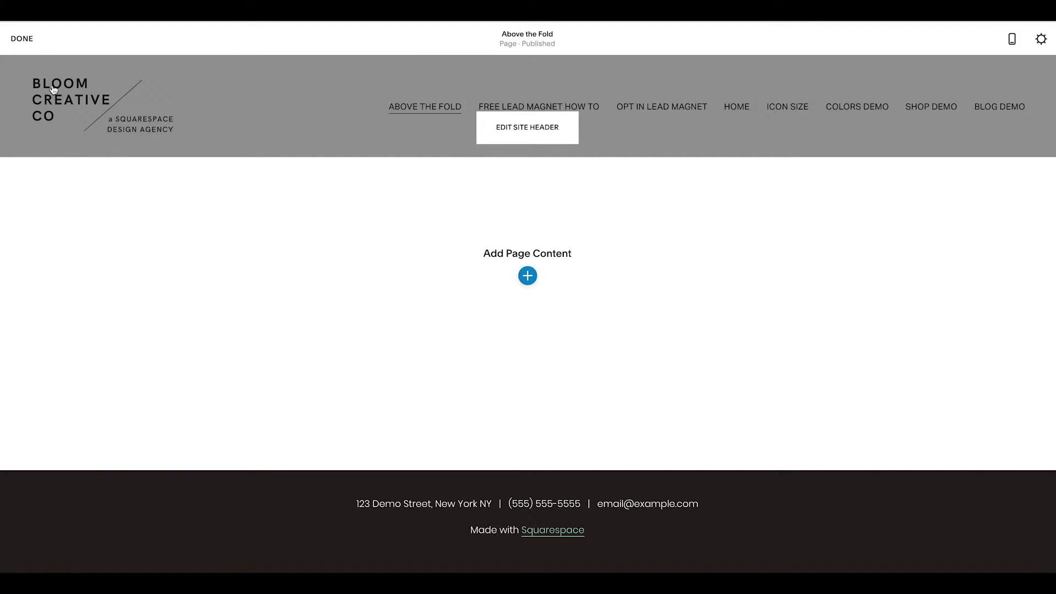
Enlarge the header logo to 150px tall in the Site Title & Logo settings
{"action": "left_click", "coordinate": [502, 129]}
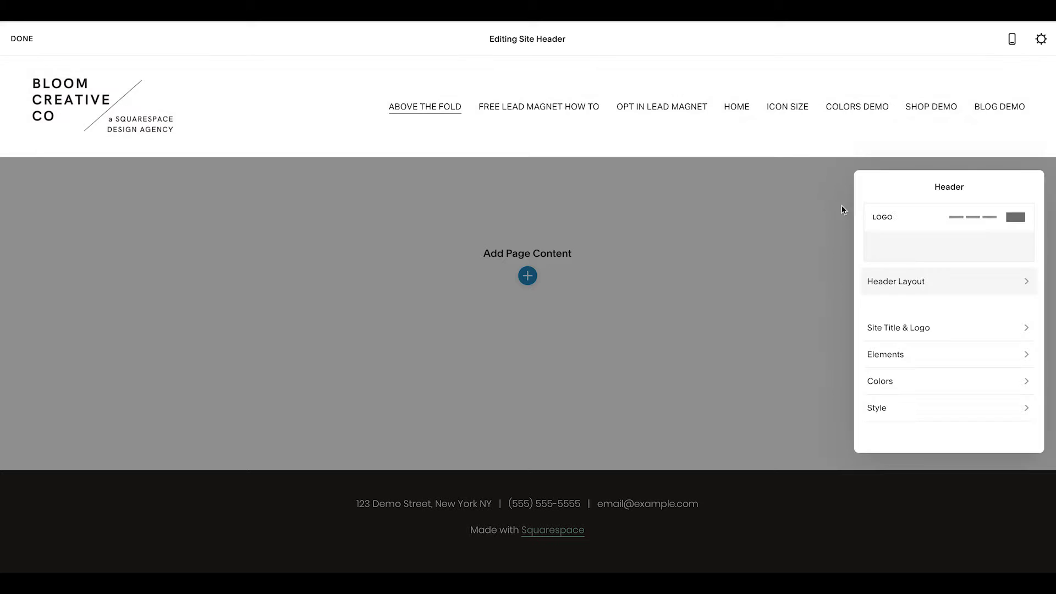
{"action": "left_click", "coordinate": [911, 414]}
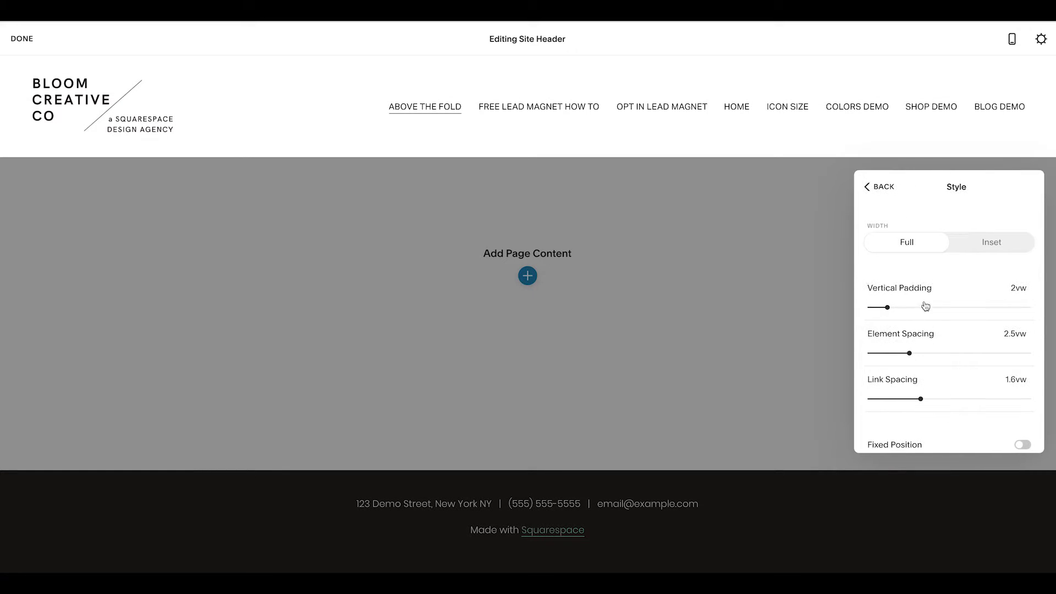
{"action": "scroll", "coordinate": [923, 336], "scroll_direction": "down", "scroll_amount": 2}
{"action": "left_click", "coordinate": [878, 188]}
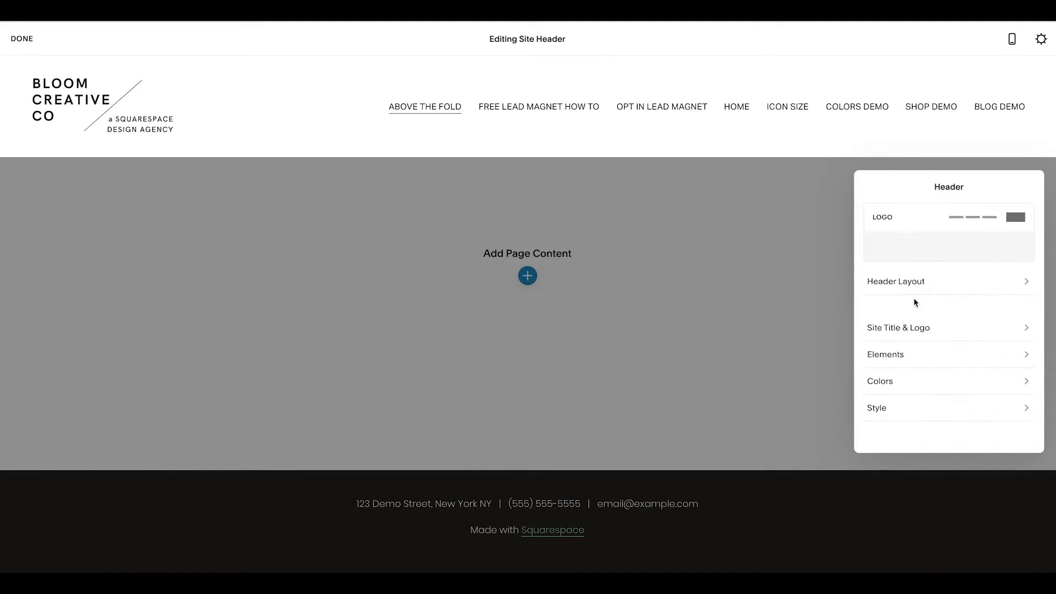
{"action": "left_click", "coordinate": [903, 328]}
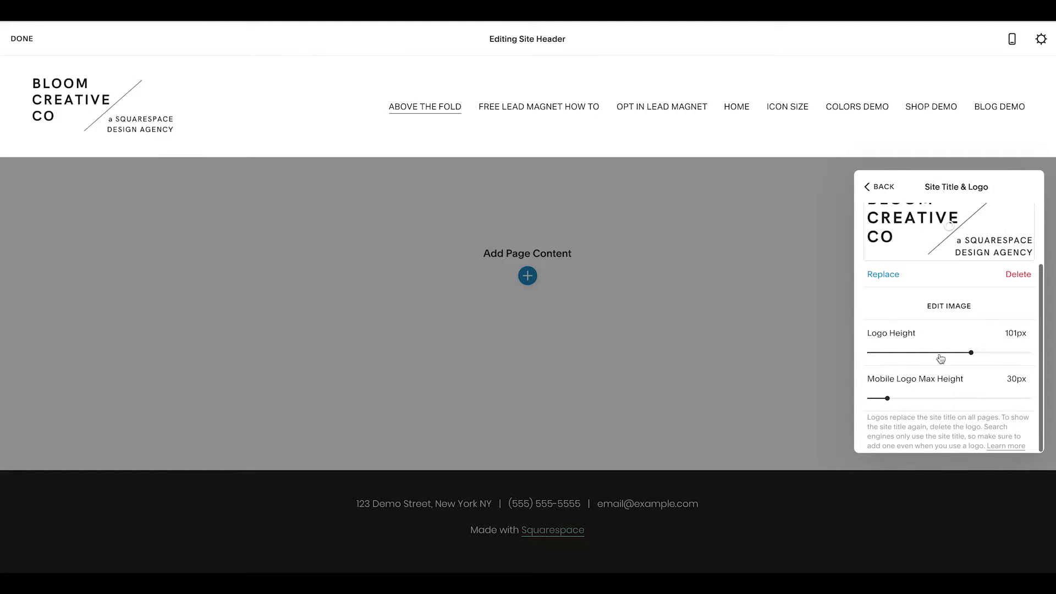
{"action": "left_click", "coordinate": [1030, 353]}
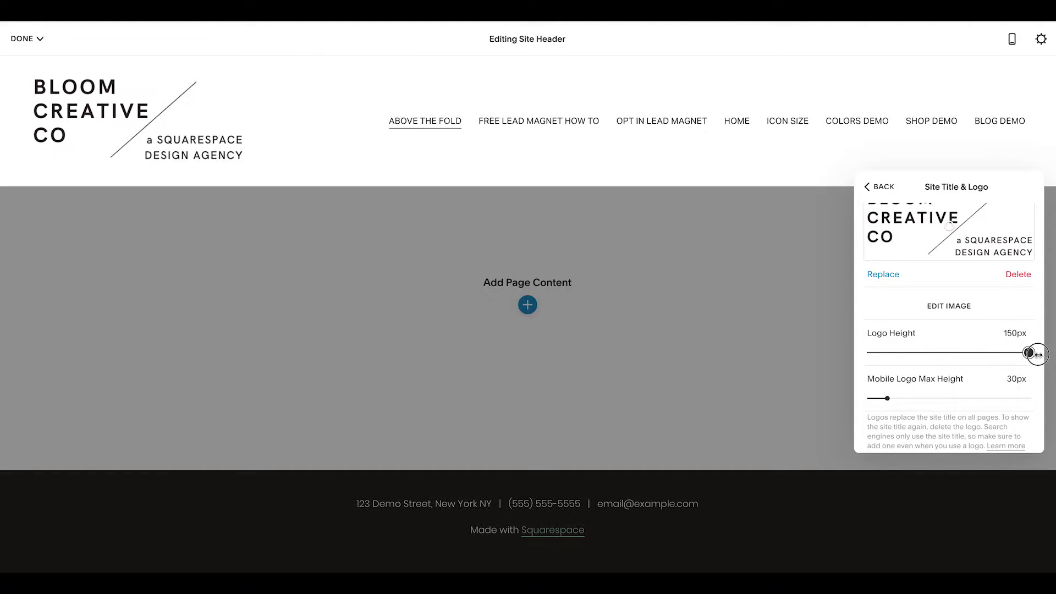
{"action": "left_click", "coordinate": [693, 248]}
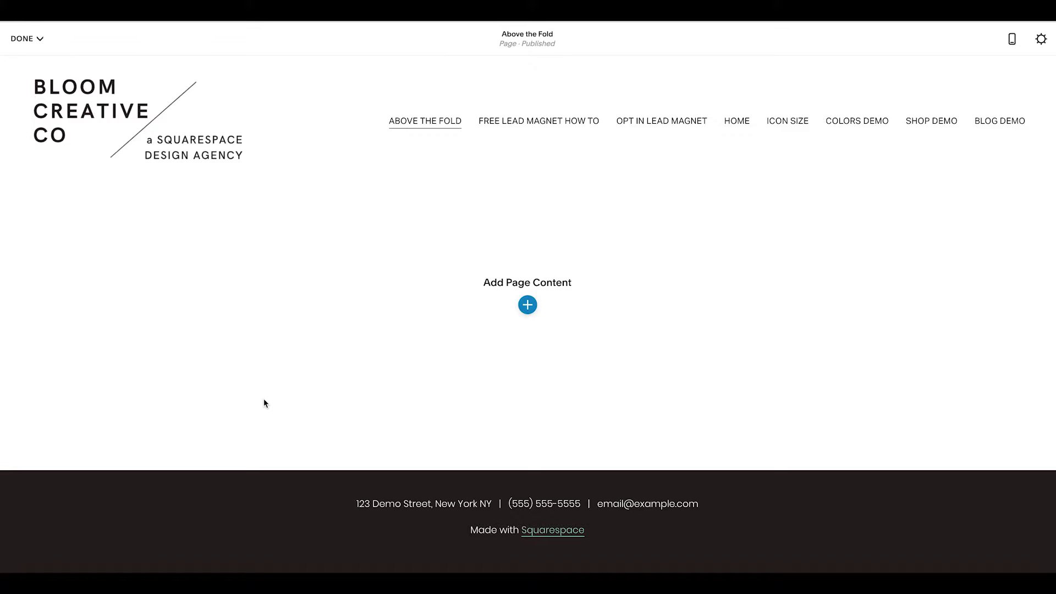
Shrink the logo height to 90px so the site header is shorter
{"action": "mouse_move", "coordinate": [110, 128]}
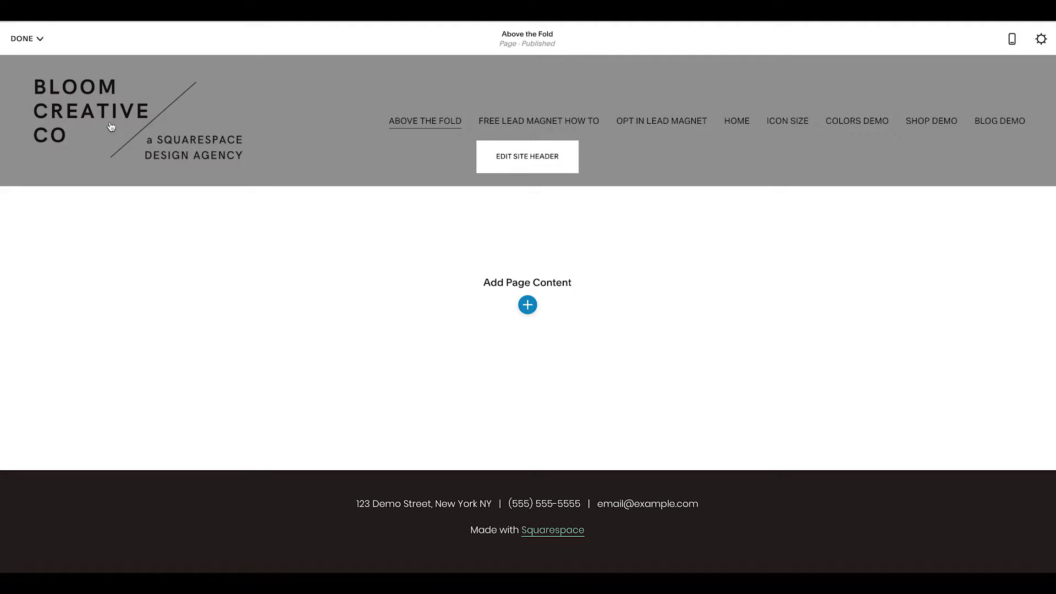
{"action": "left_click", "coordinate": [558, 165]}
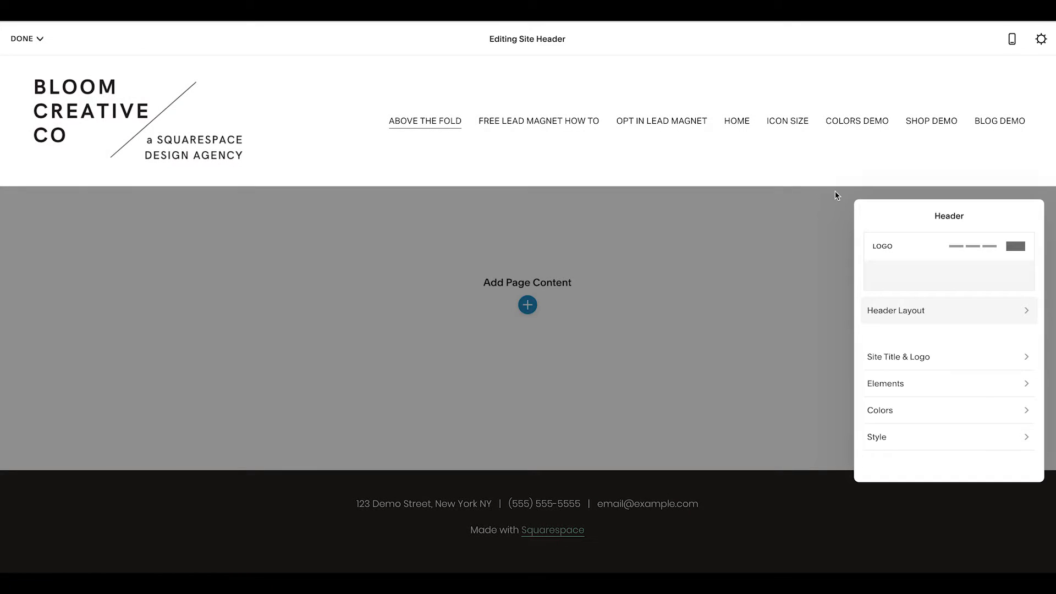
{"action": "left_click", "coordinate": [896, 363]}
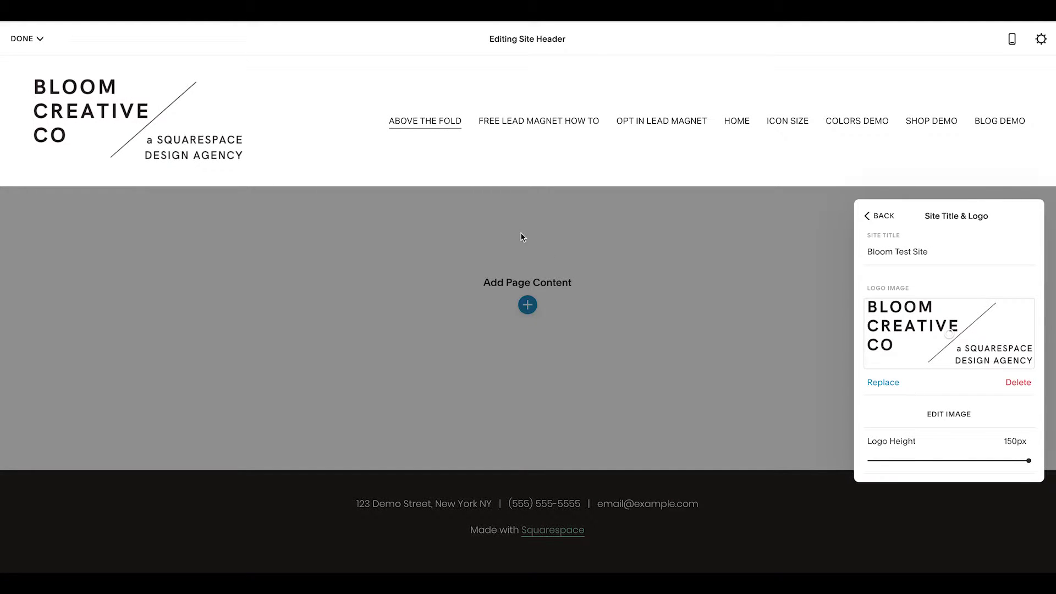
{"action": "left_click_drag", "start_coordinate": [1029, 460], "coordinate": [957, 469]}
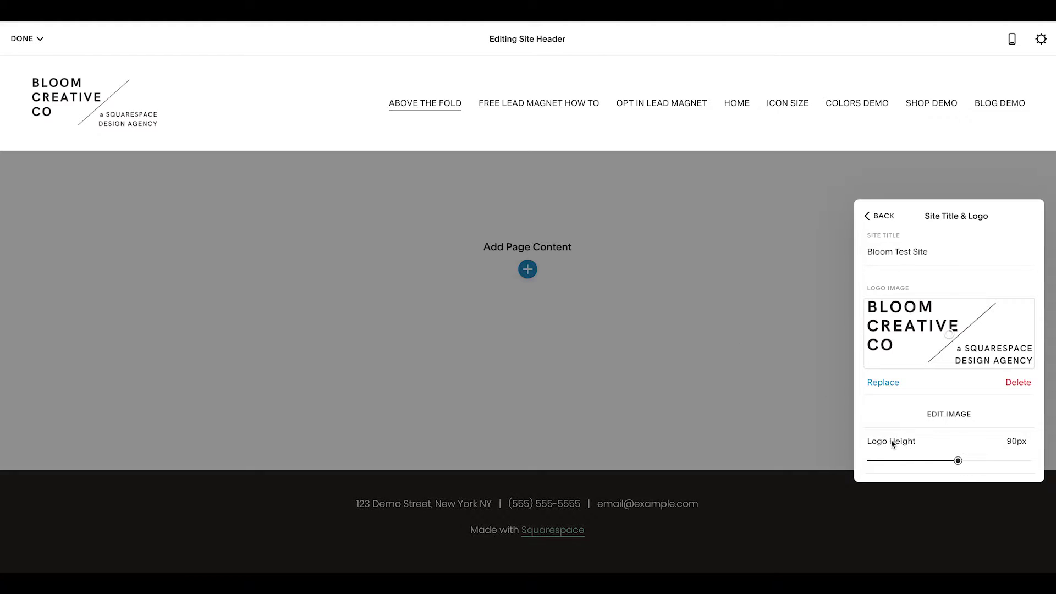
{"action": "left_click", "coordinate": [881, 215]}
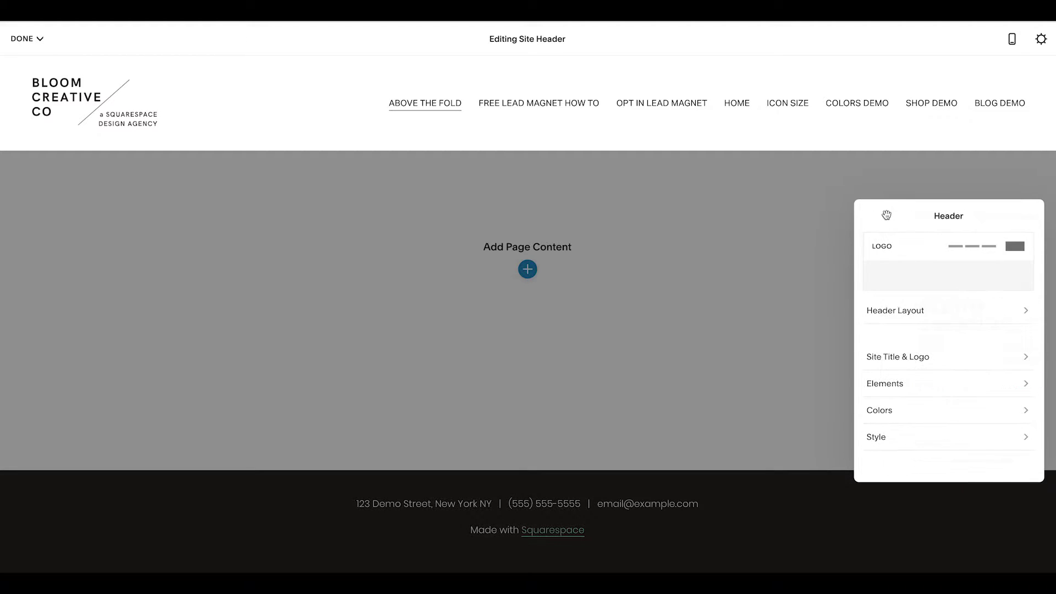
Exit header editing and begin adding a section to the empty Above the Fold page
{"action": "left_click", "coordinate": [542, 160]}
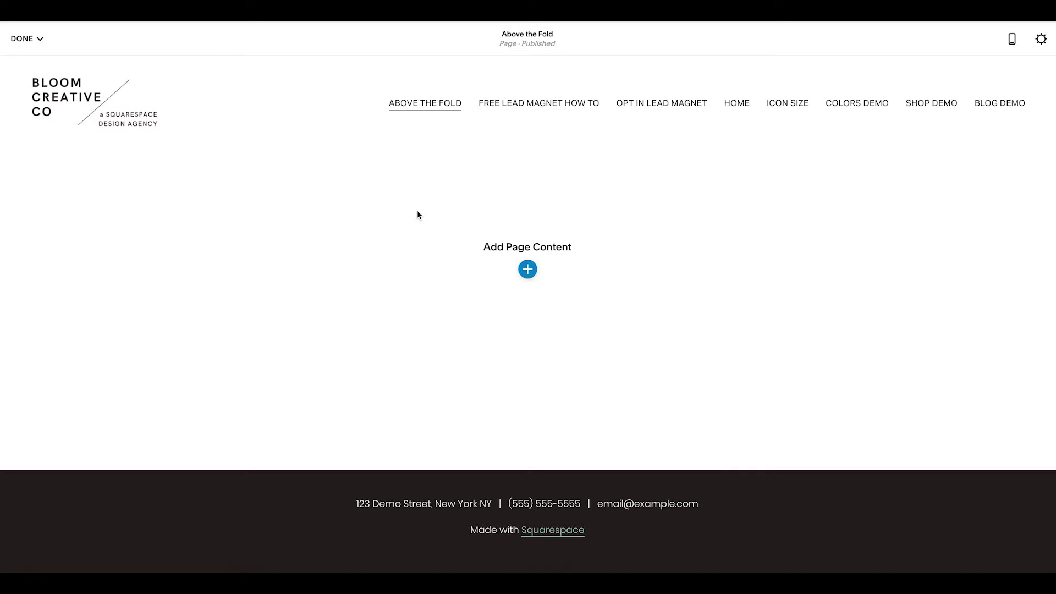
{"action": "mouse_move", "coordinate": [431, 112]}
{"action": "mouse_move", "coordinate": [491, 136]}
{"action": "mouse_move", "coordinate": [71, 110]}
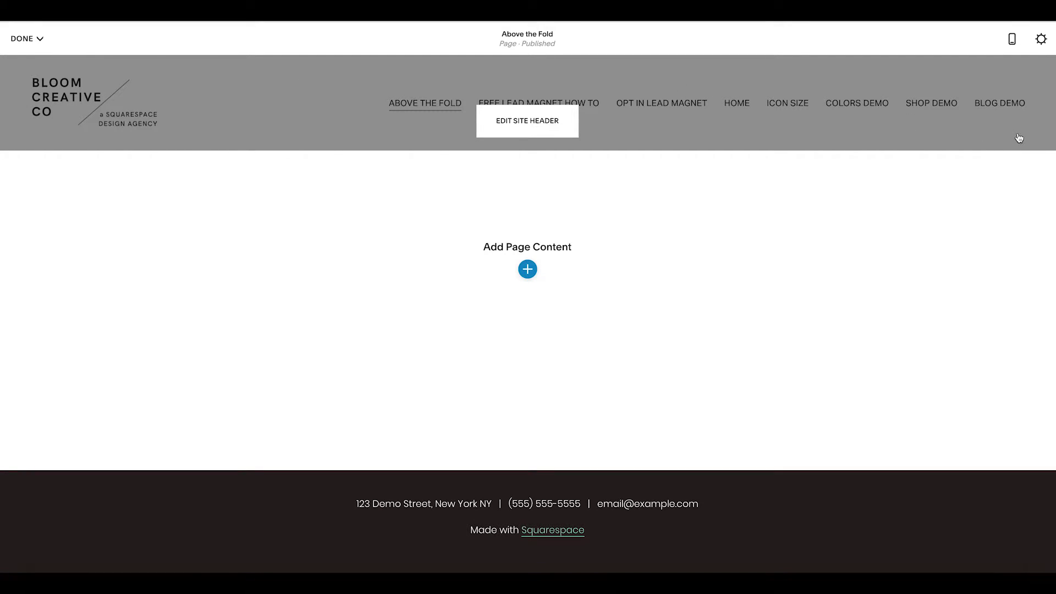
{"action": "mouse_move", "coordinate": [153, 518]}
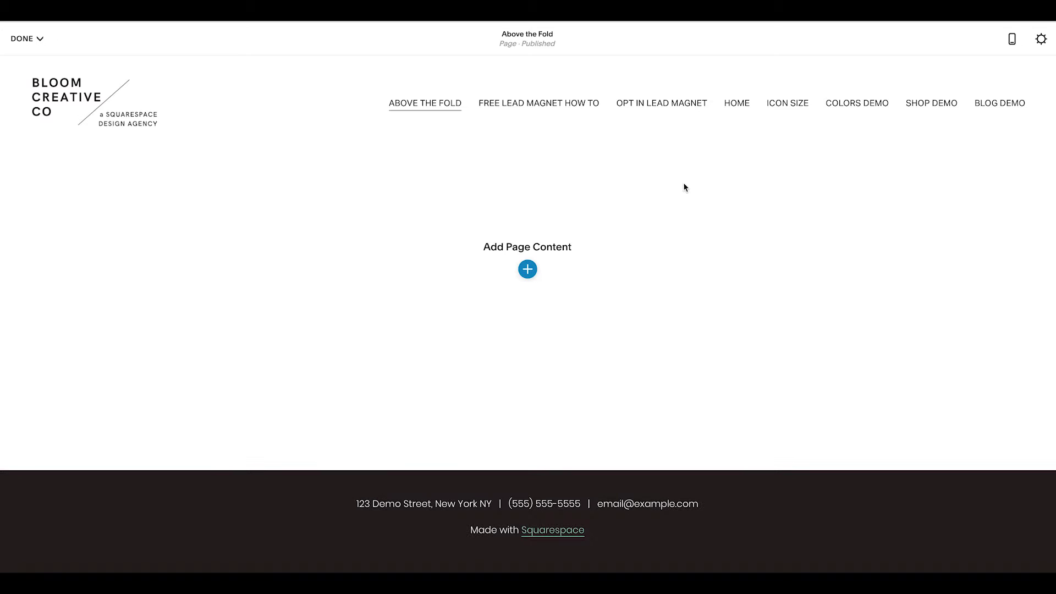
{"action": "left_click", "coordinate": [529, 270]}
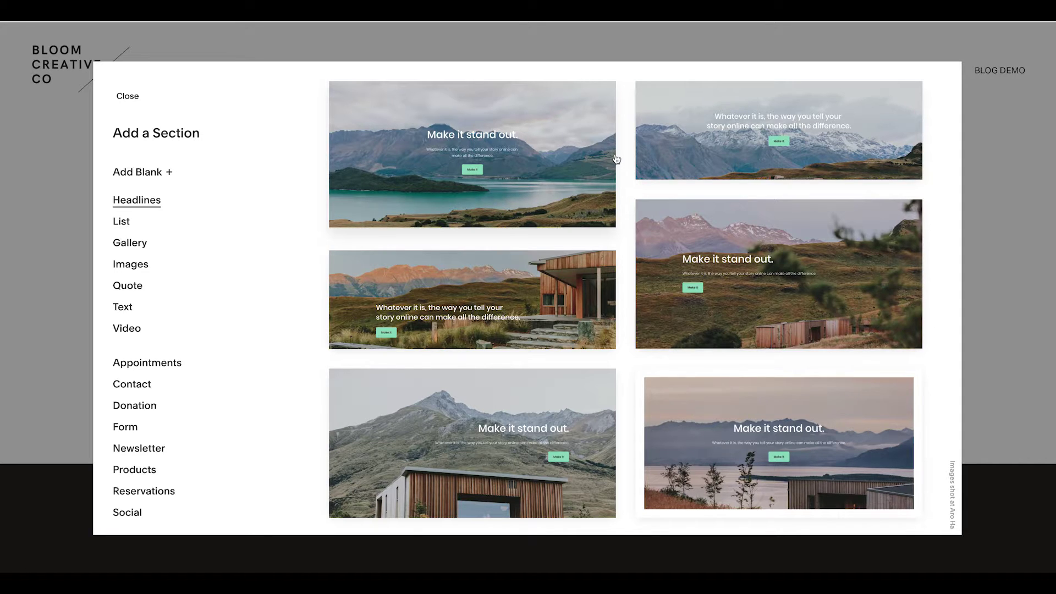
Add a headline section and replace its mountain background with Copy of Untitled (1).png
{"action": "left_click", "coordinate": [735, 103]}
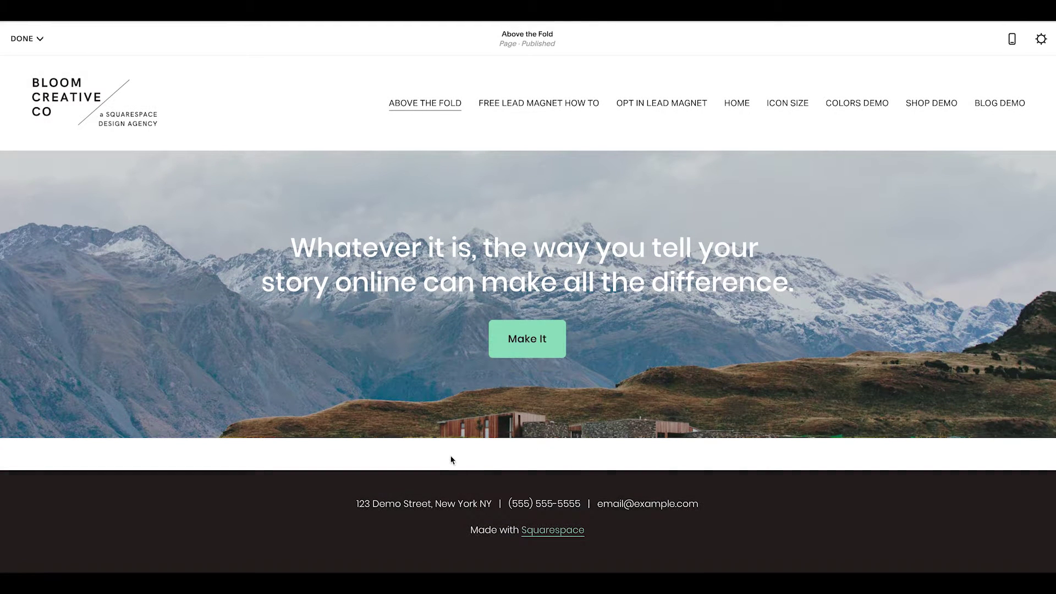
{"action": "mouse_move", "coordinate": [511, 367]}
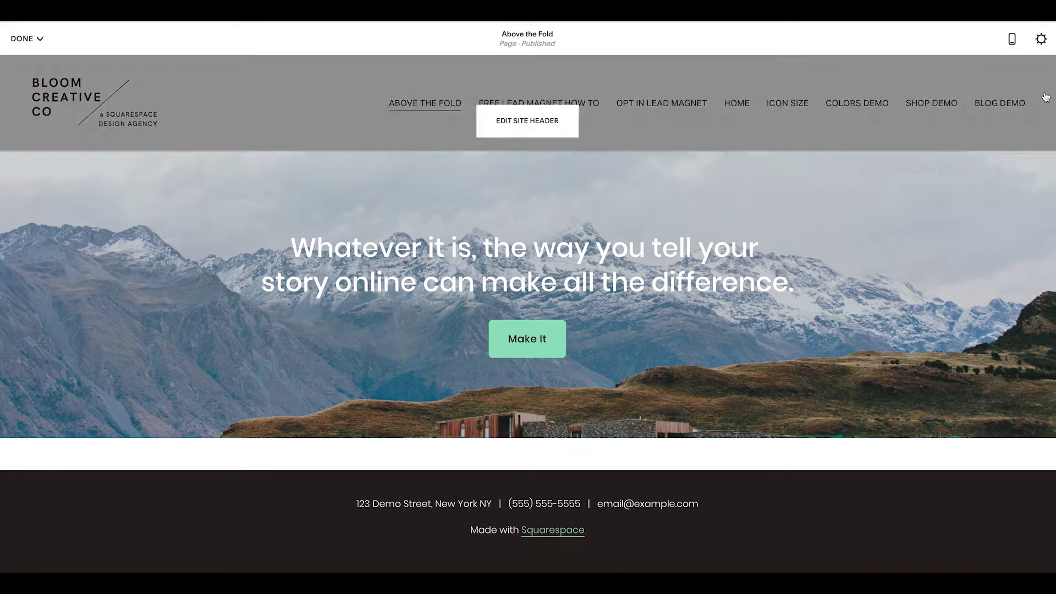
{"action": "left_click", "coordinate": [960, 190]}
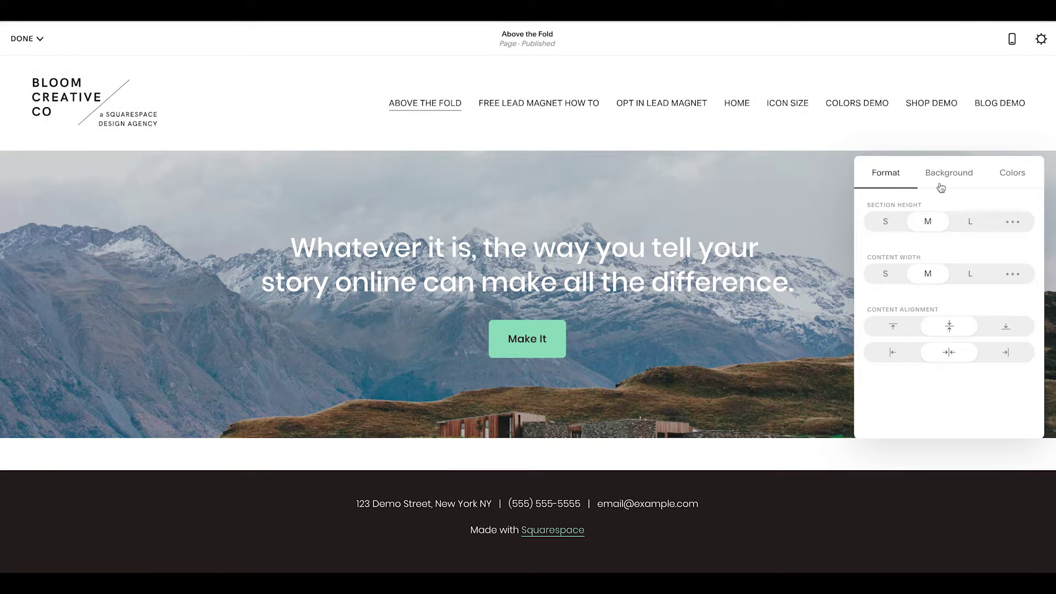
{"action": "left_click", "coordinate": [940, 187]}
{"action": "left_click", "coordinate": [1017, 375]}
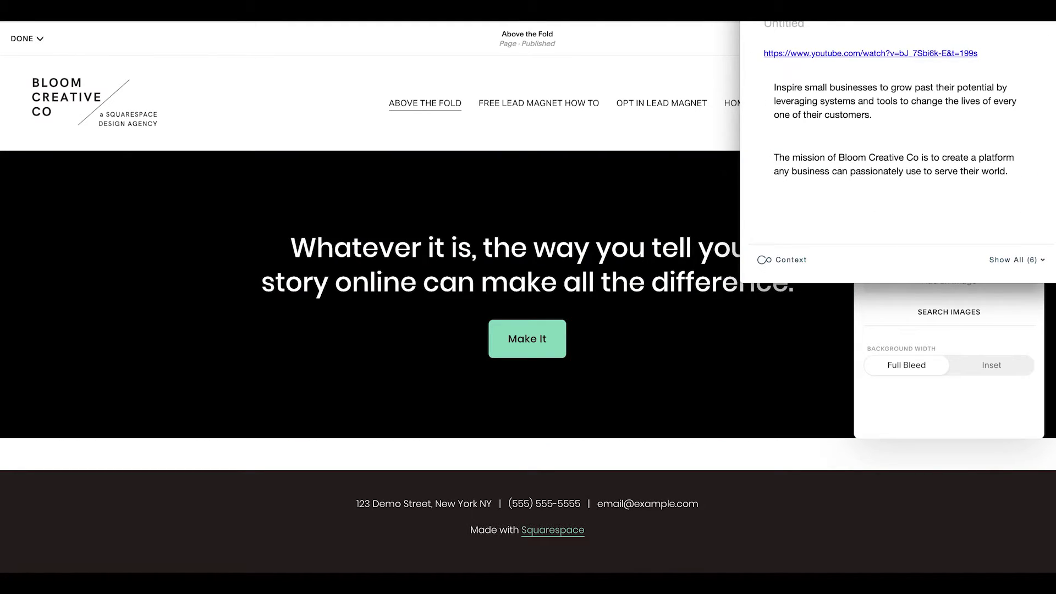
{"action": "left_click_drag", "start_coordinate": [814, 3], "coordinate": [839, 419]}
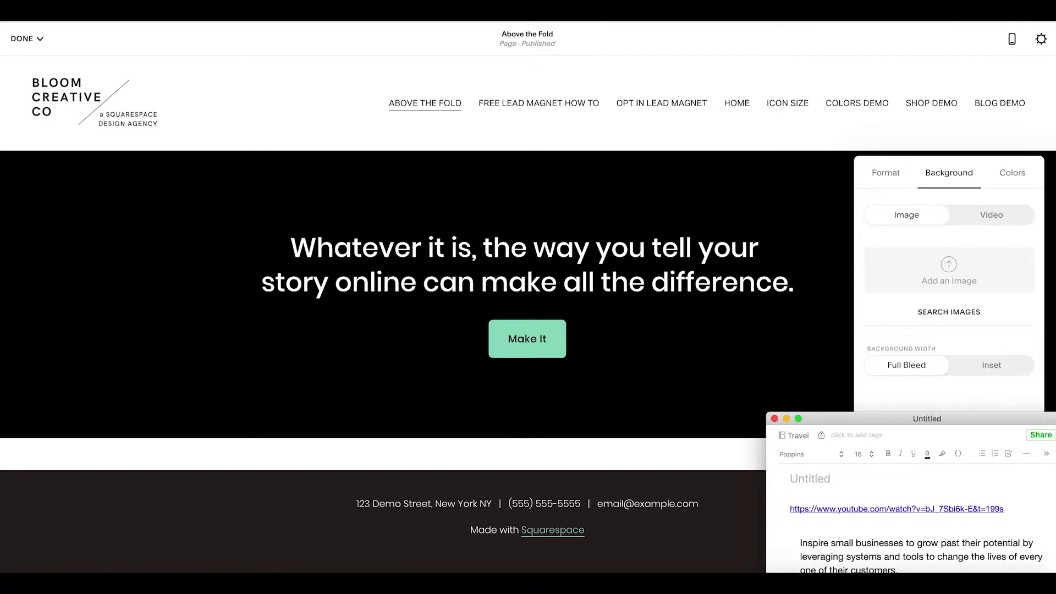
{"action": "left_click", "coordinate": [35, 572]}
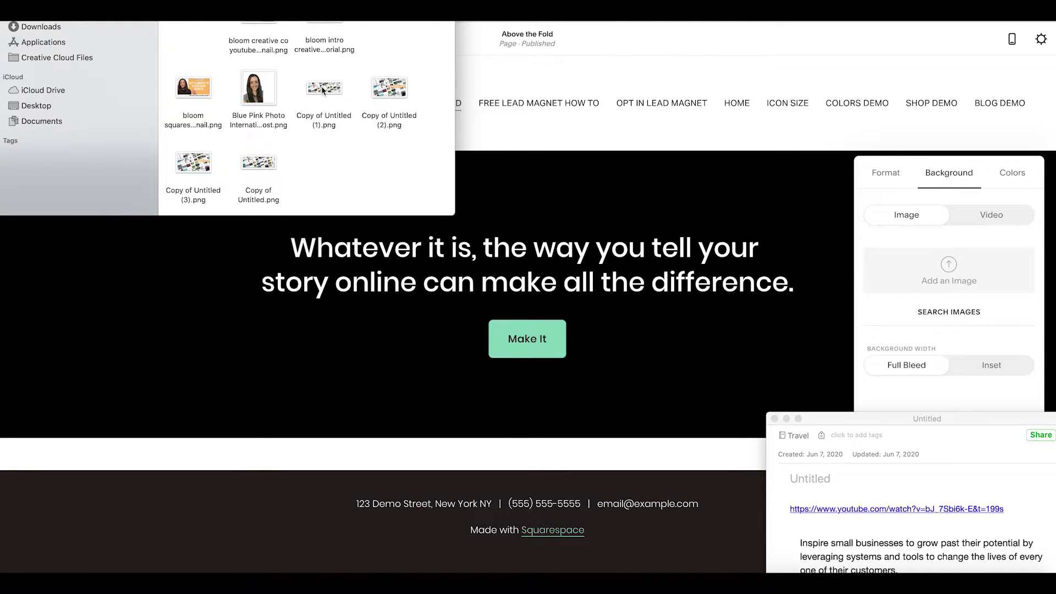
{"action": "left_click_drag", "start_coordinate": [322, 87], "coordinate": [952, 286]}
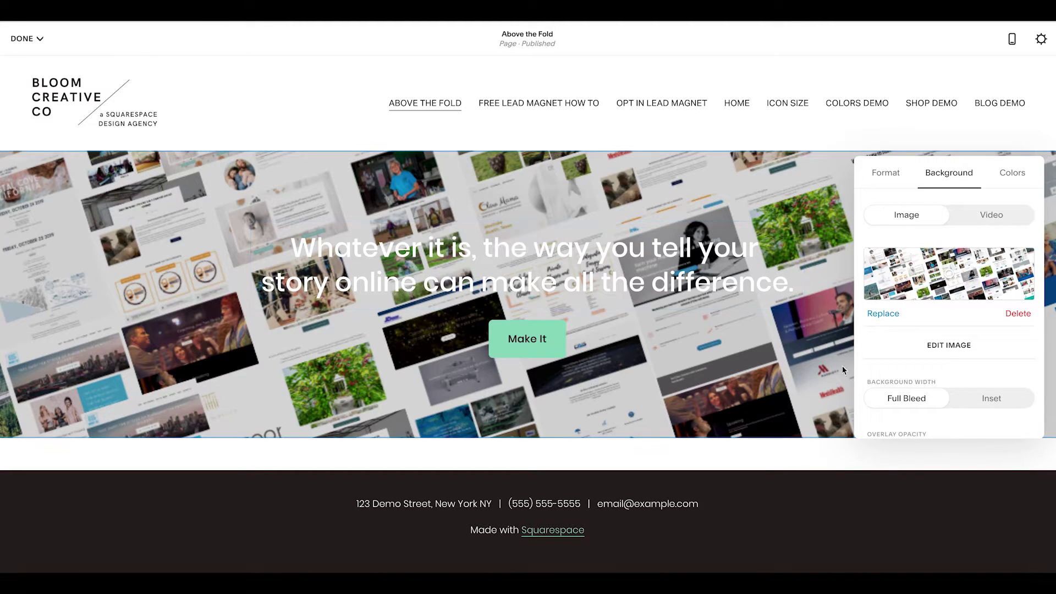
Replace the hero headline with the 'Inspire small businesses…' mission paragraph copied from the notes
{"action": "left_click", "coordinate": [806, 361]}
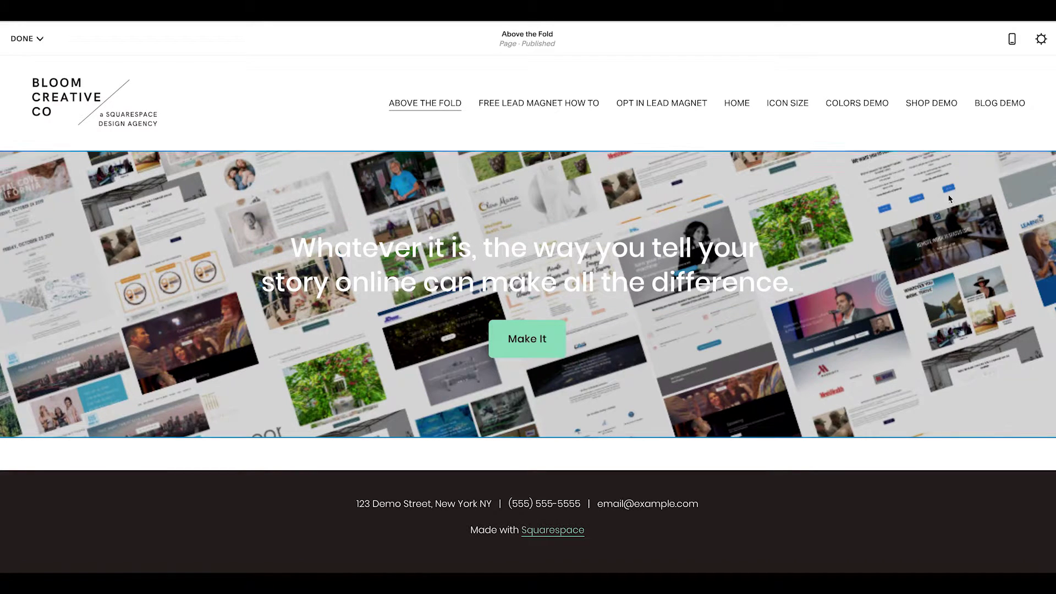
{"action": "triple_click", "coordinate": [434, 250]}
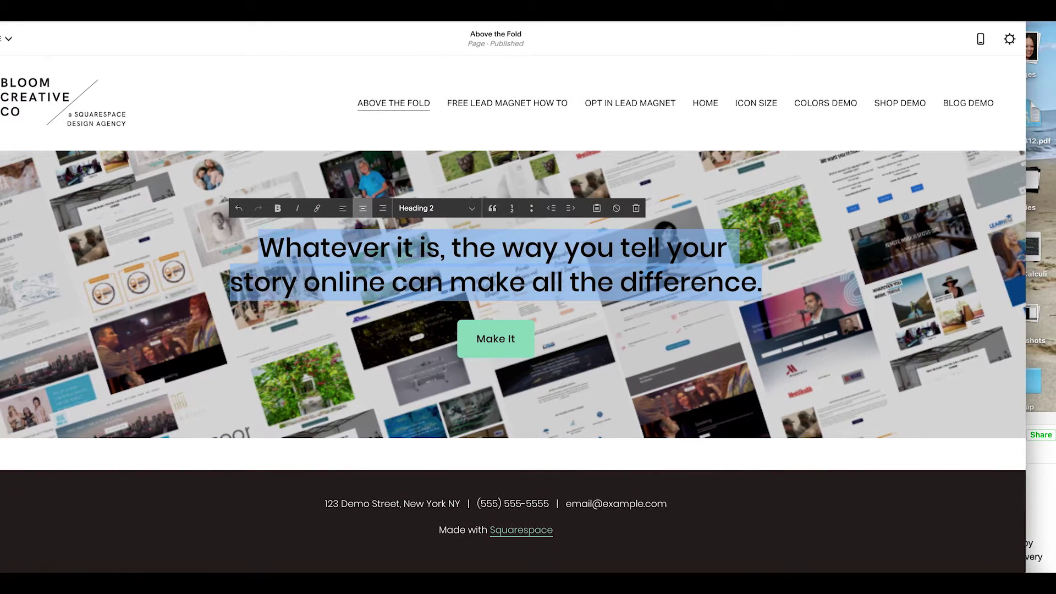
{"action": "left_click", "coordinate": [1052, 493]}
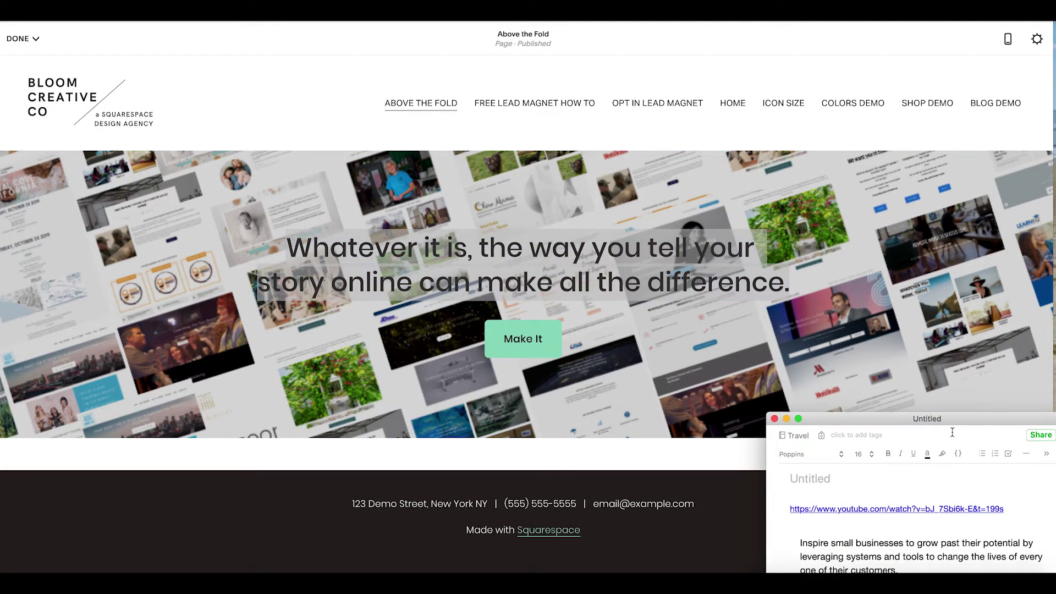
{"action": "left_click_drag", "start_coordinate": [952, 433], "coordinate": [899, 124]}
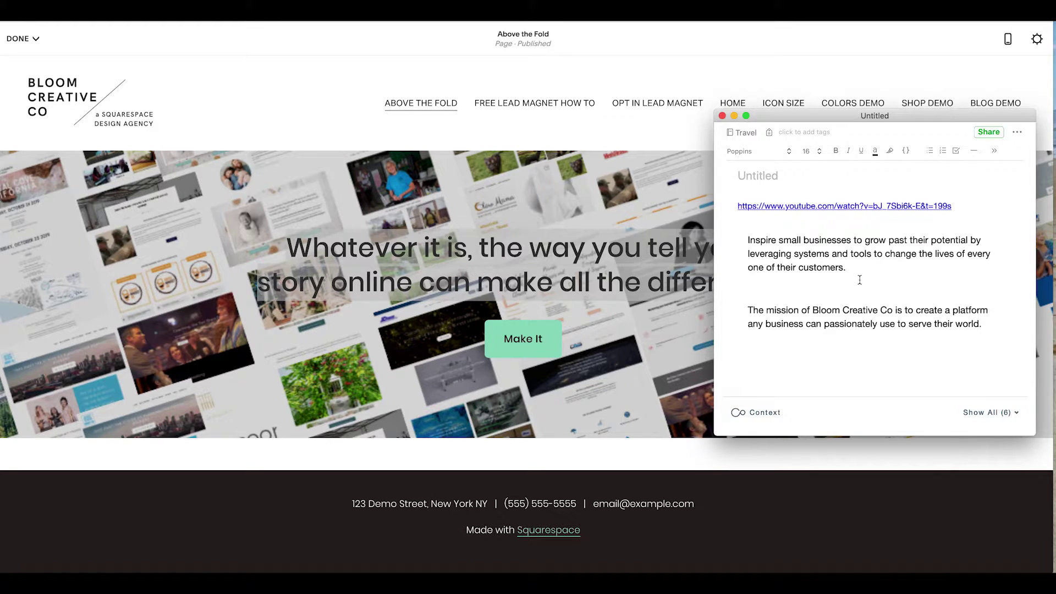
{"action": "left_click_drag", "start_coordinate": [889, 118], "coordinate": [933, 114]}
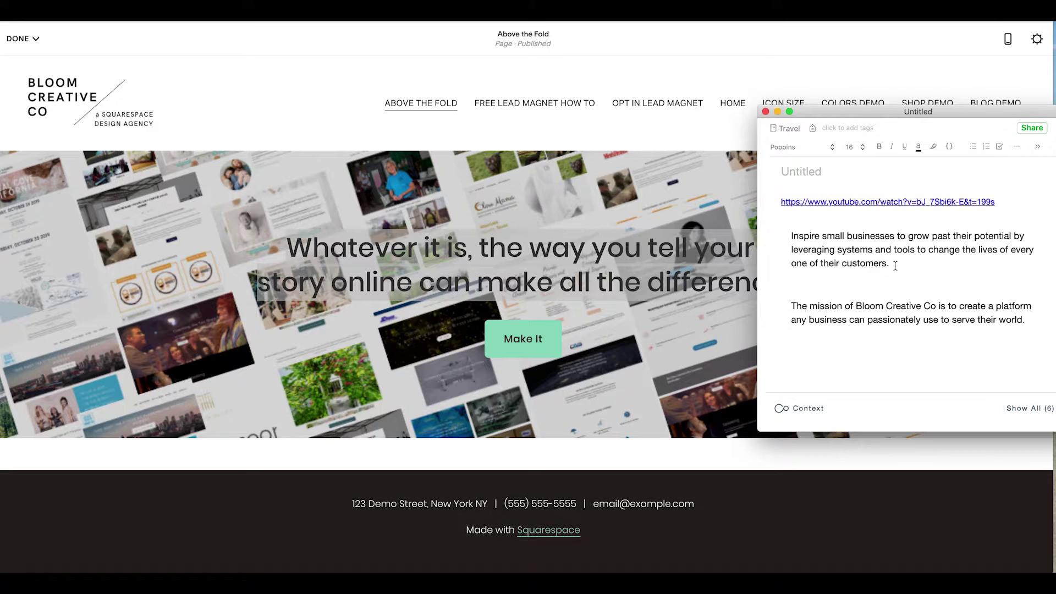
{"action": "triple_click", "coordinate": [792, 237]}
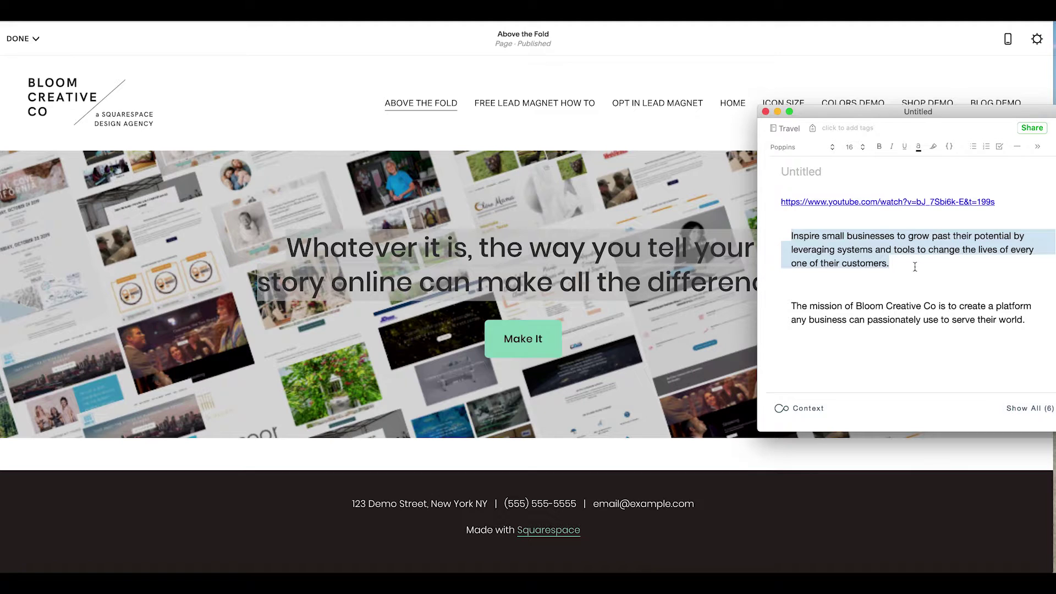
{"action": "left_click_drag", "start_coordinate": [900, 273], "coordinate": [792, 235]}
{"action": "key", "text": "ctrl+c"}
{"action": "left_click", "coordinate": [462, 255]}
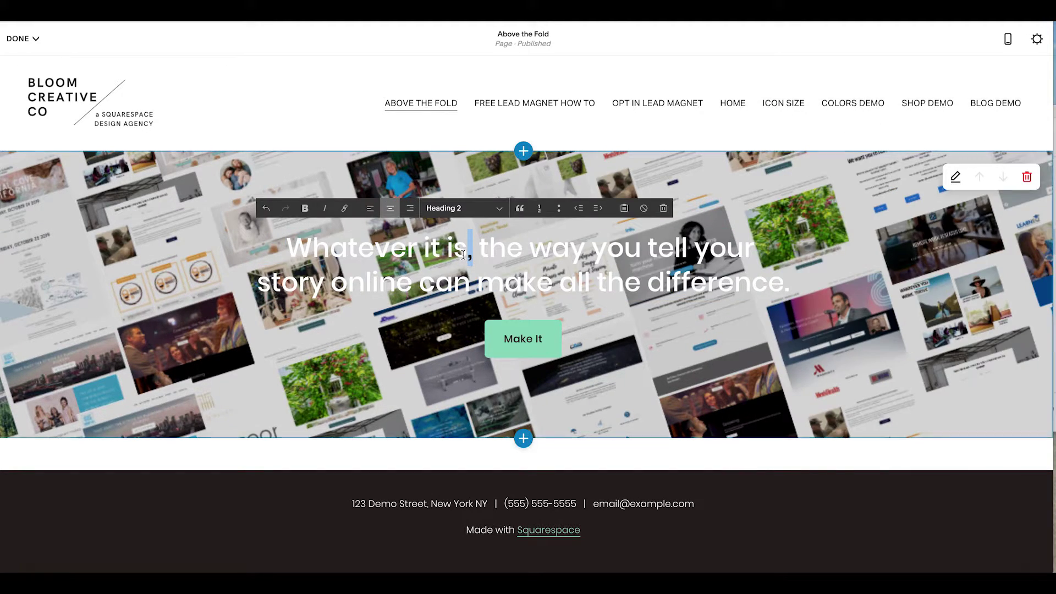
{"action": "key", "text": "ctrl+a"}
{"action": "key", "text": "ctrl+v"}
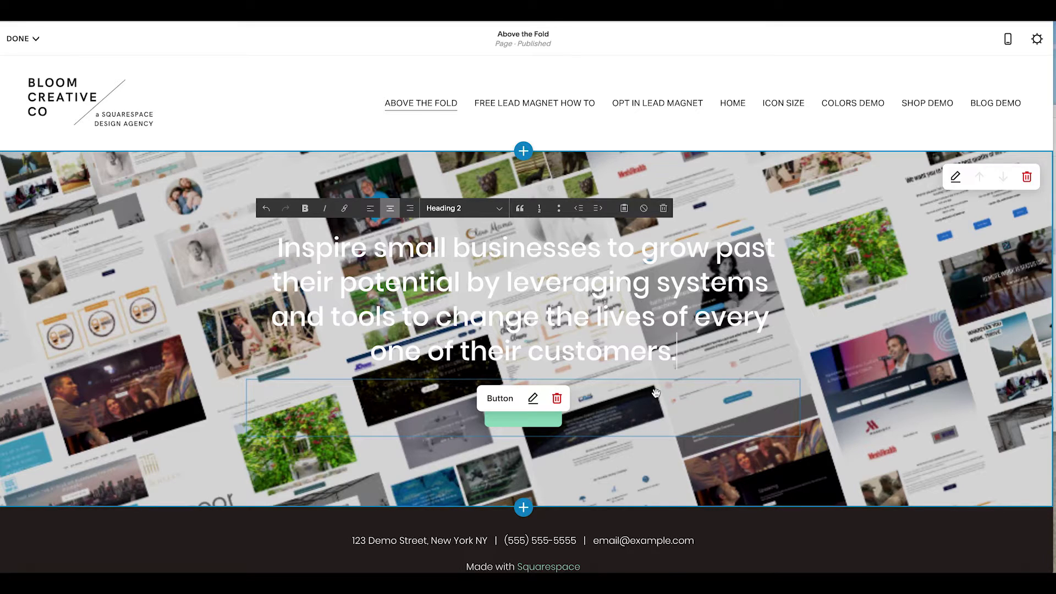
Change the hero button label from Make It to 'FREE Discovery Call'
{"action": "left_click", "coordinate": [533, 398]}
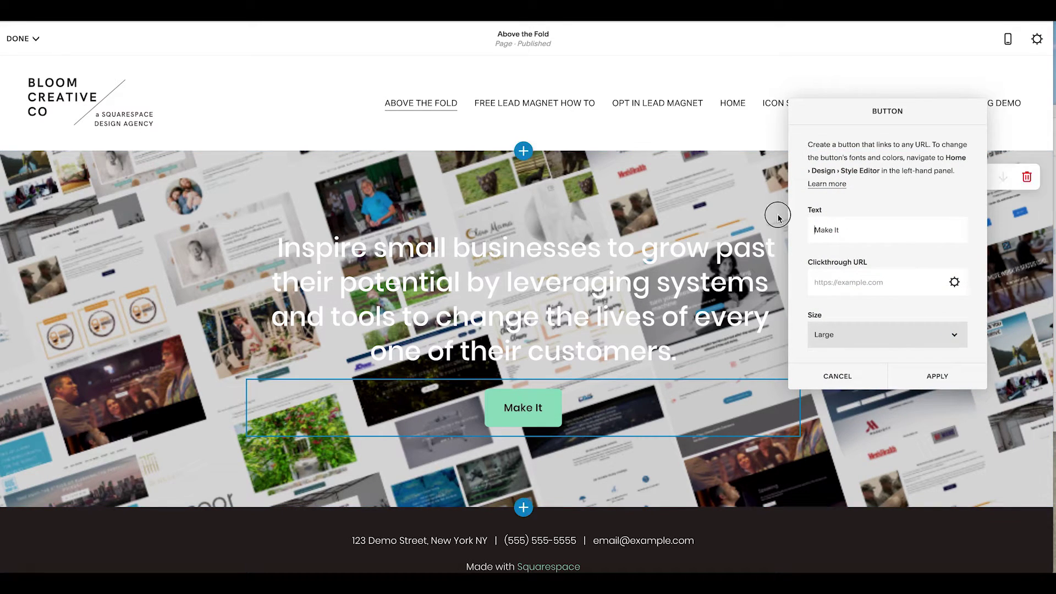
{"action": "triple_click", "coordinate": [891, 239]}
{"action": "type", "text": "FREE Di"}
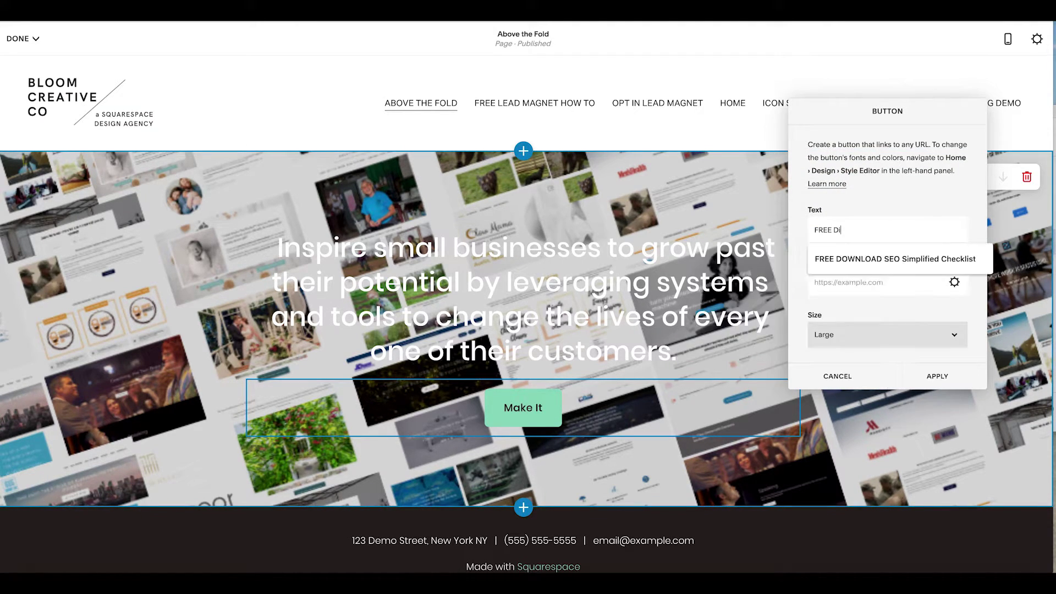
{"action": "type", "text": "scovery Call"}
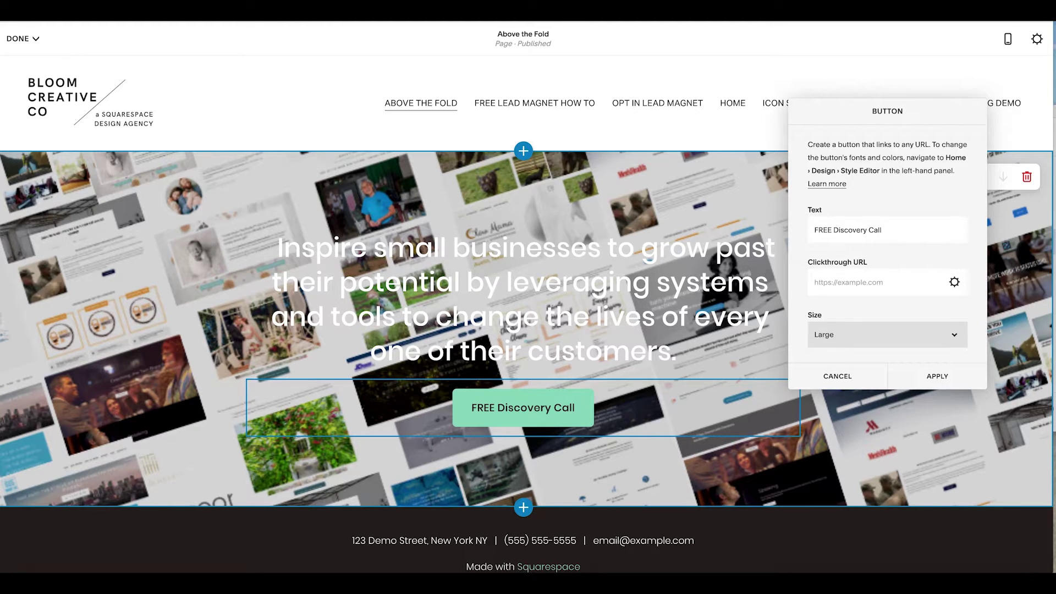
{"action": "left_click", "coordinate": [937, 376]}
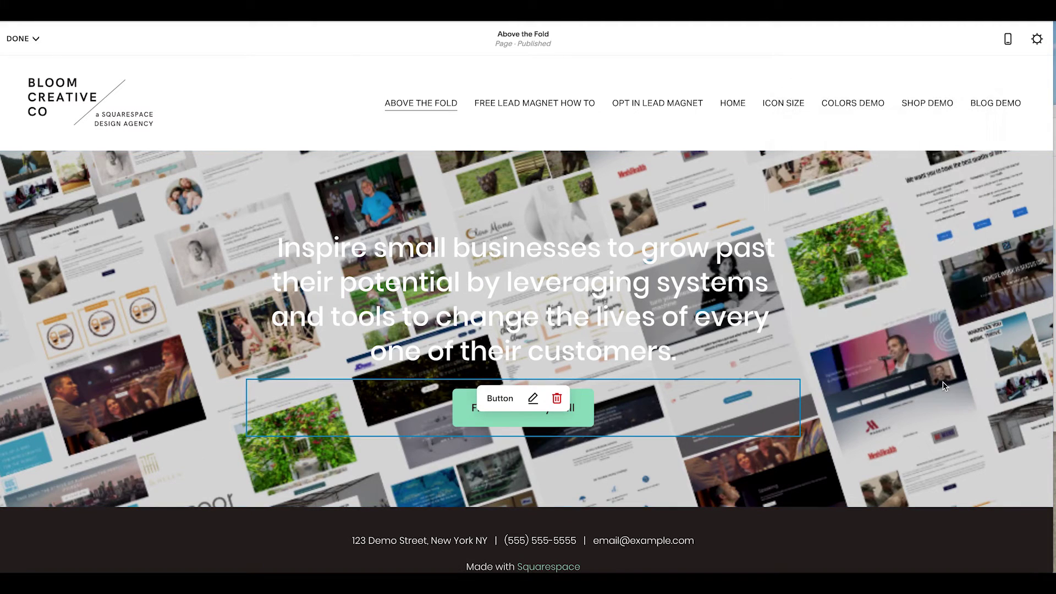
Set the hero section's Section Height to S
{"action": "scroll", "coordinate": [649, 259], "scroll_direction": "down", "scroll_amount": 1}
{"action": "scroll", "coordinate": [649, 258], "scroll_direction": "up", "scroll_amount": 1}
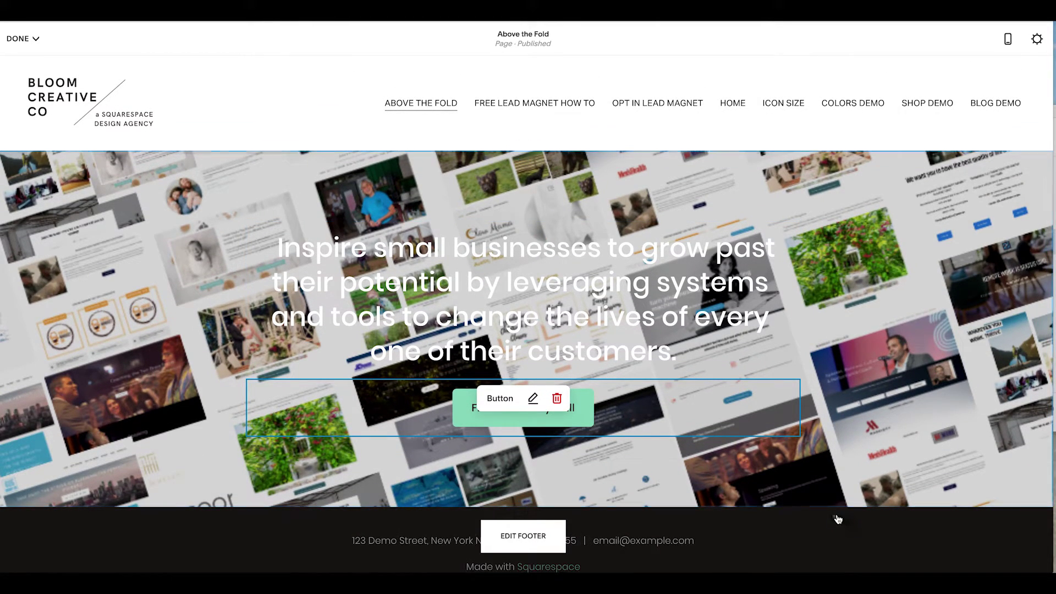
{"action": "left_click", "coordinate": [955, 181]}
{"action": "left_click", "coordinate": [882, 233]}
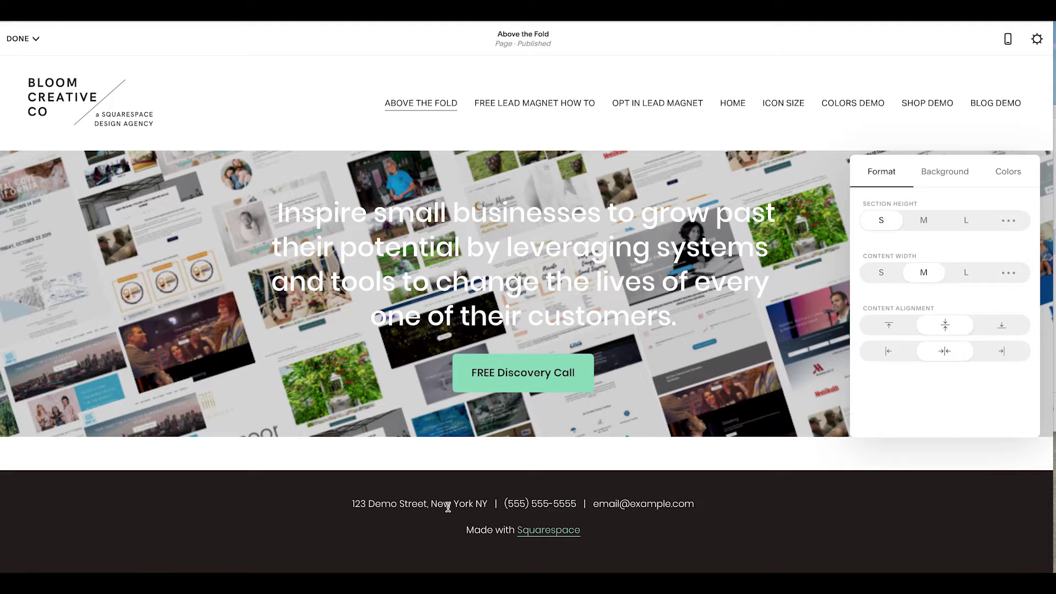
{"action": "left_click", "coordinate": [648, 405]}
Add a Newsletter template section below the hero and view its section settings
{"action": "left_click", "coordinate": [523, 438]}
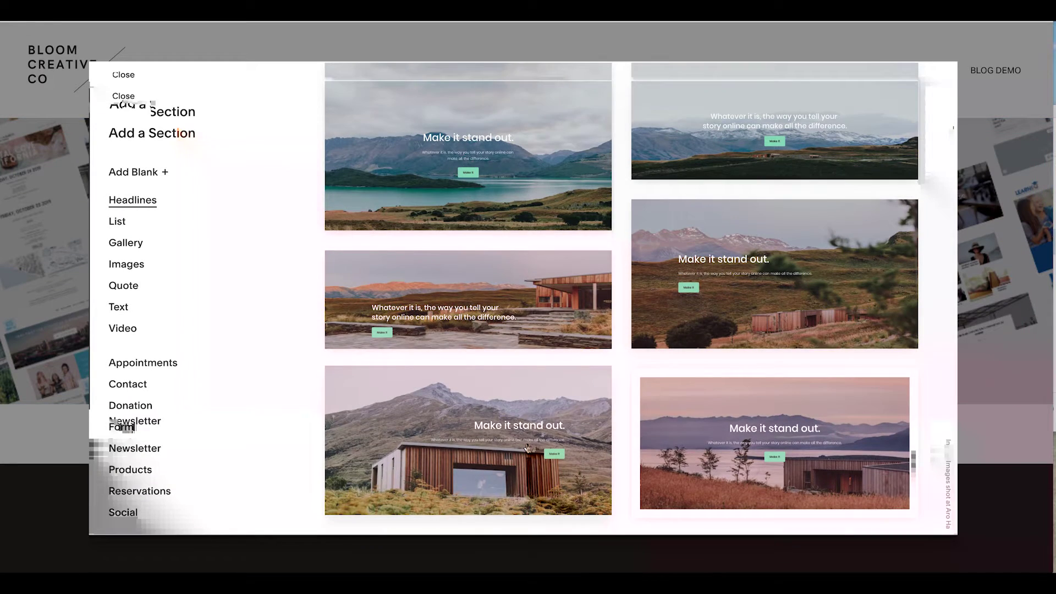
{"action": "left_click", "coordinate": [985, 253]}
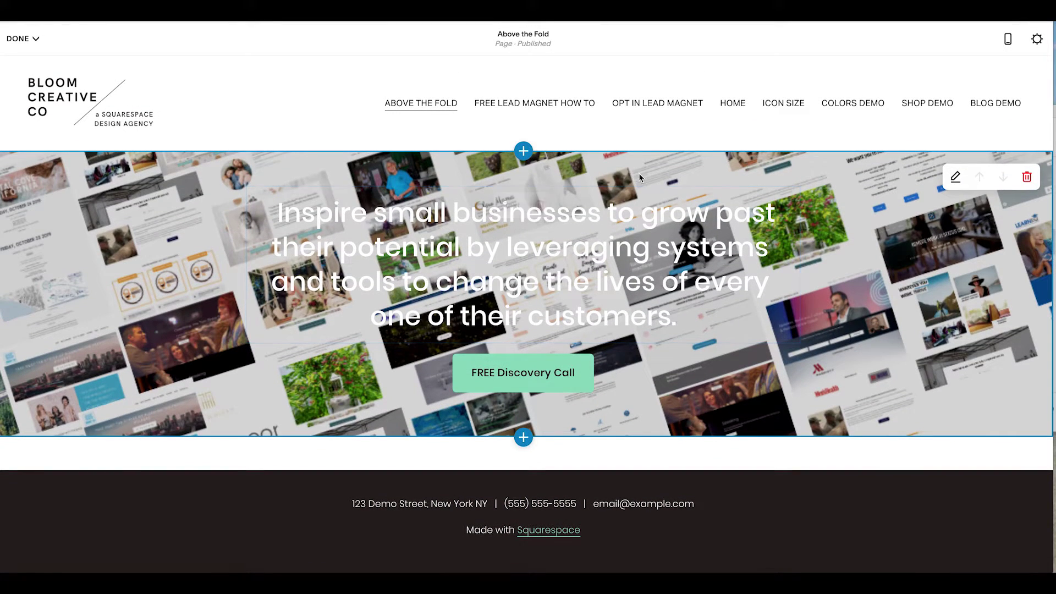
{"action": "mouse_move", "coordinate": [554, 350]}
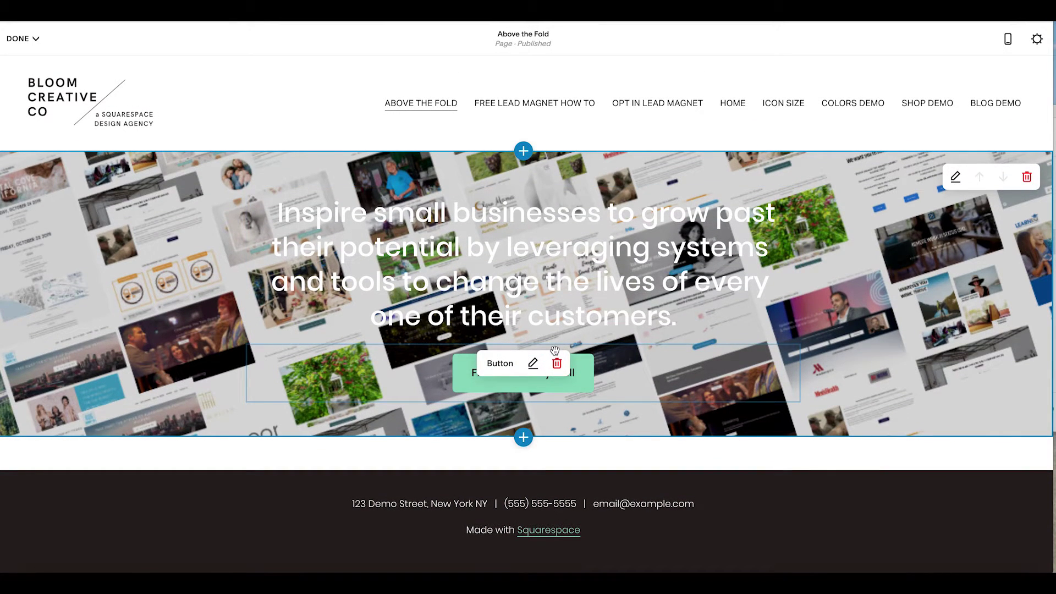
{"action": "left_click", "coordinate": [523, 437]}
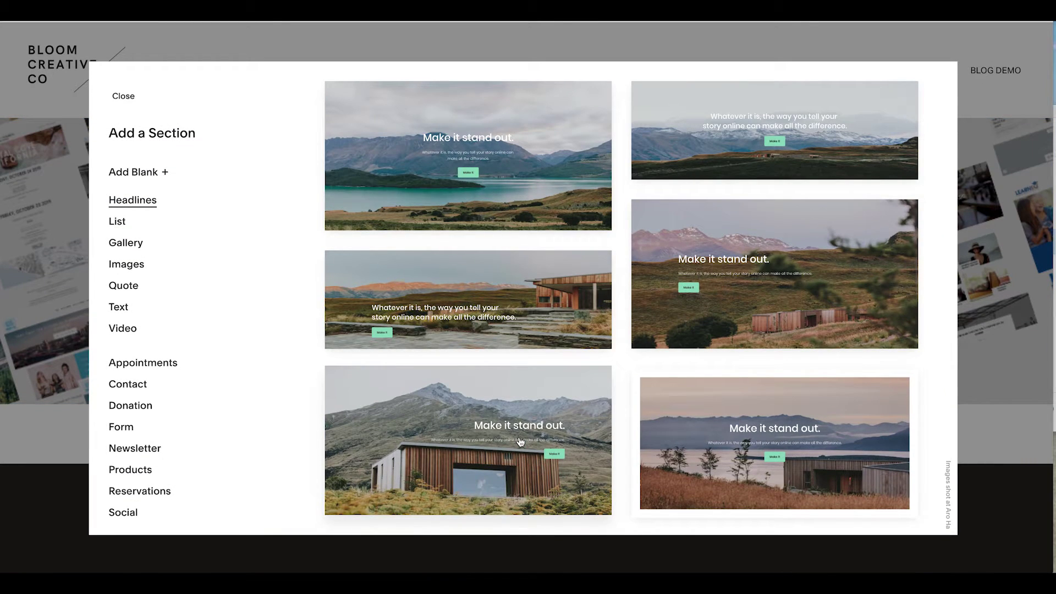
{"action": "left_click", "coordinate": [129, 451]}
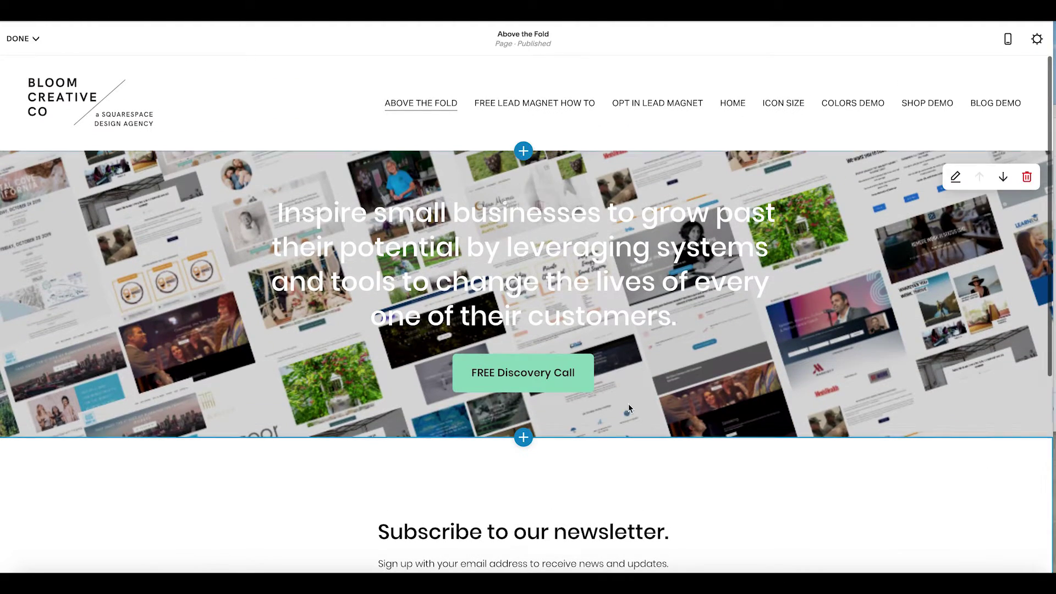
{"action": "left_click", "coordinate": [955, 465]}
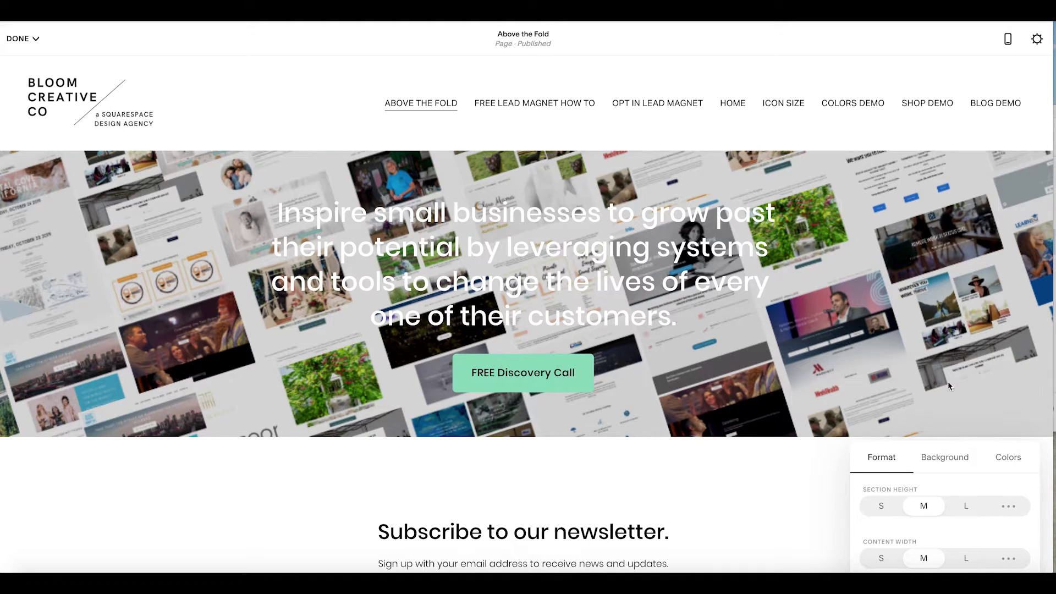
{"action": "scroll", "coordinate": [806, 477], "scroll_direction": "down", "scroll_amount": 1}
{"action": "scroll", "coordinate": [807, 477], "scroll_direction": "down", "scroll_amount": 3}
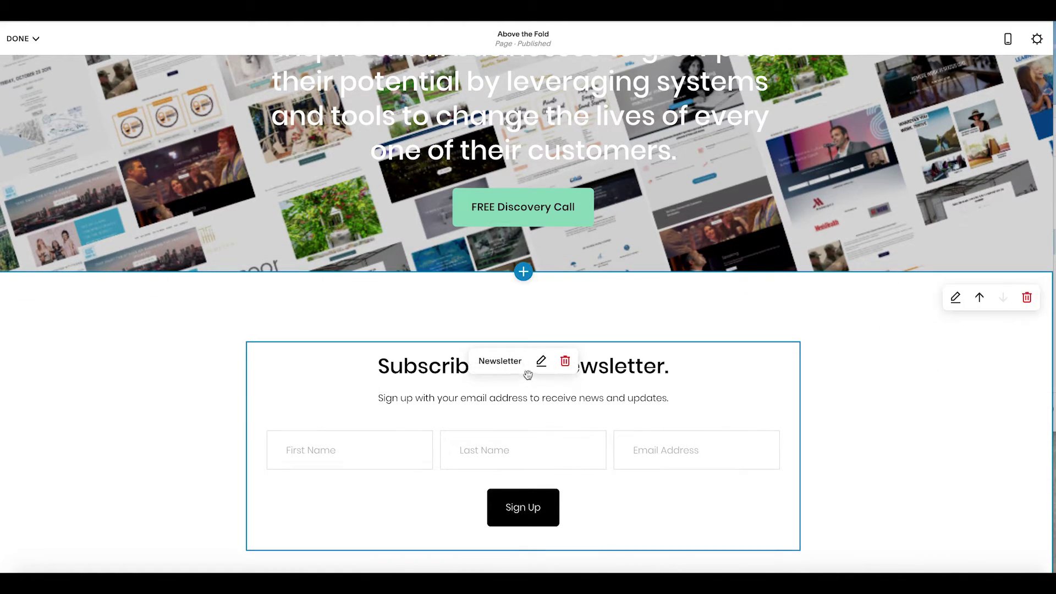
Title the newsletter block 'FREE DOWNLOAD' and delete the default description
{"action": "left_click", "coordinate": [541, 361]}
{"action": "type", "text": "FREE DOWNLOAD"}
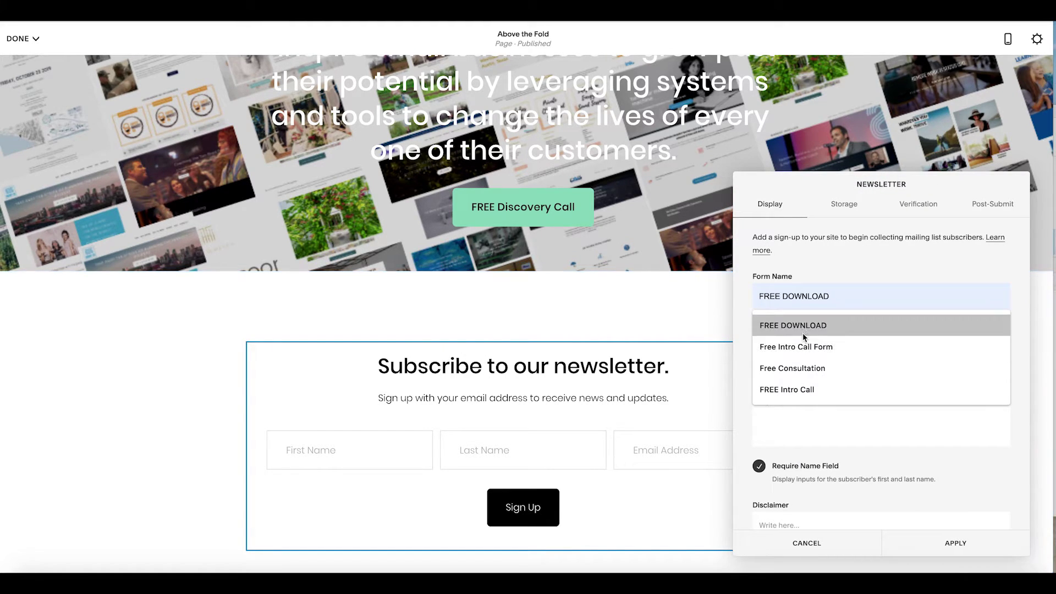
{"action": "left_click", "coordinate": [803, 332]}
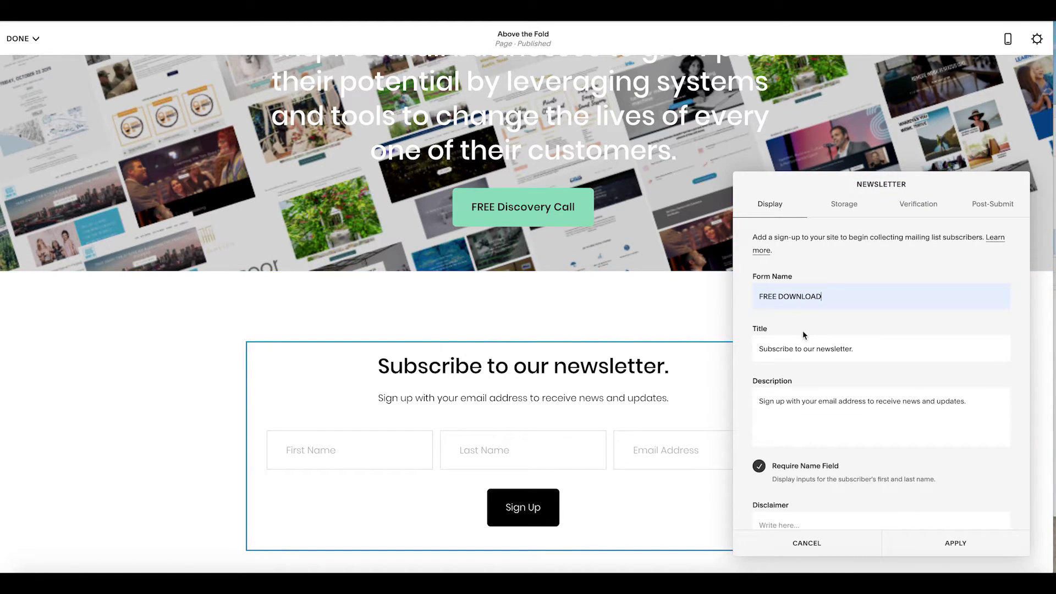
{"action": "left_click_drag", "start_coordinate": [865, 351], "coordinate": [662, 325]}
{"action": "key", "text": "BackSpace"}
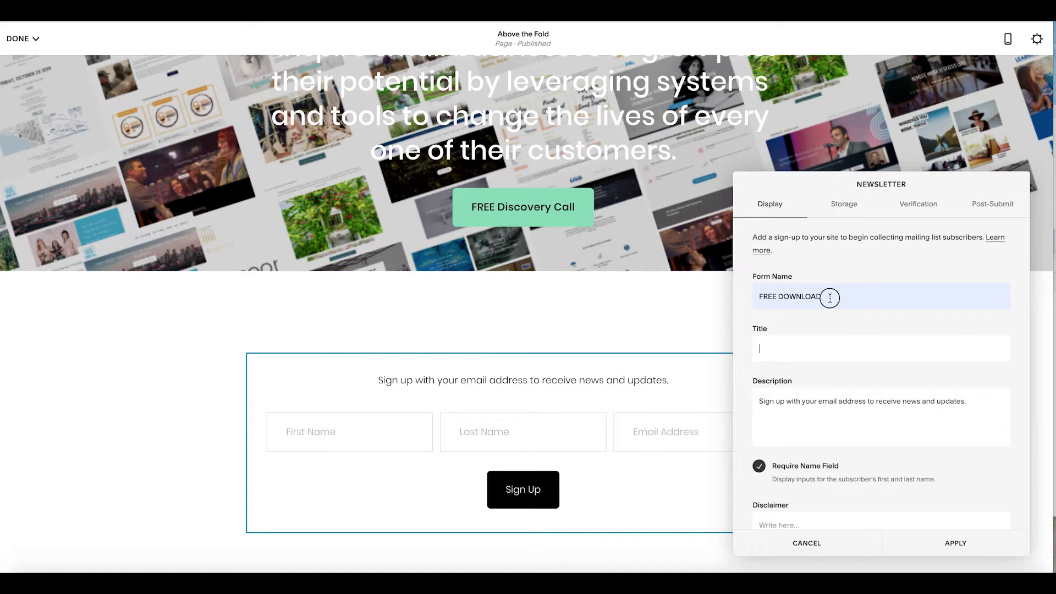
{"action": "left_click_drag", "start_coordinate": [830, 297], "coordinate": [654, 285]}
{"action": "key", "text": "ctrl+c"}
{"action": "left_click", "coordinate": [789, 353]}
{"action": "key", "text": "ctrl+v"}
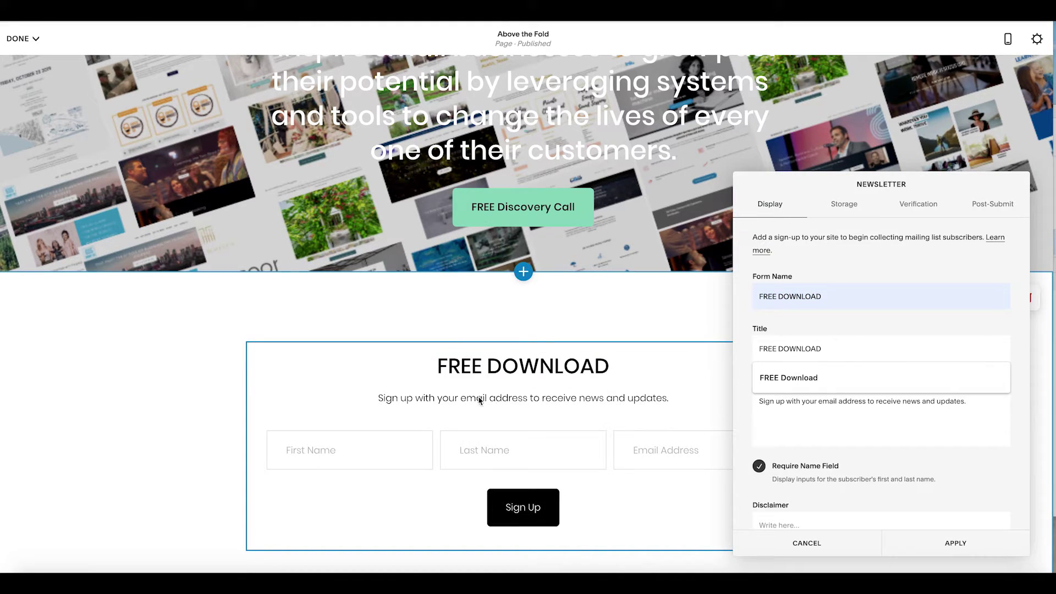
{"action": "left_click", "coordinate": [925, 408]}
{"action": "triple_click", "coordinate": [925, 408]}
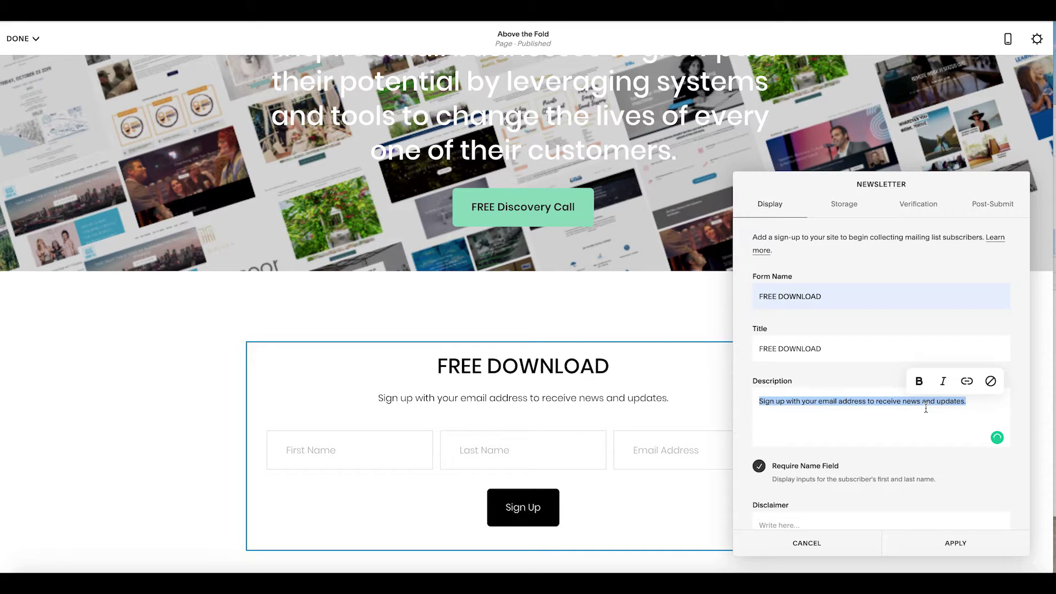
{"action": "key", "text": "BackSpace"}
Select the submit button label text, leaving it unchanged
{"action": "scroll", "coordinate": [736, 466], "scroll_direction": "down", "scroll_amount": 4}
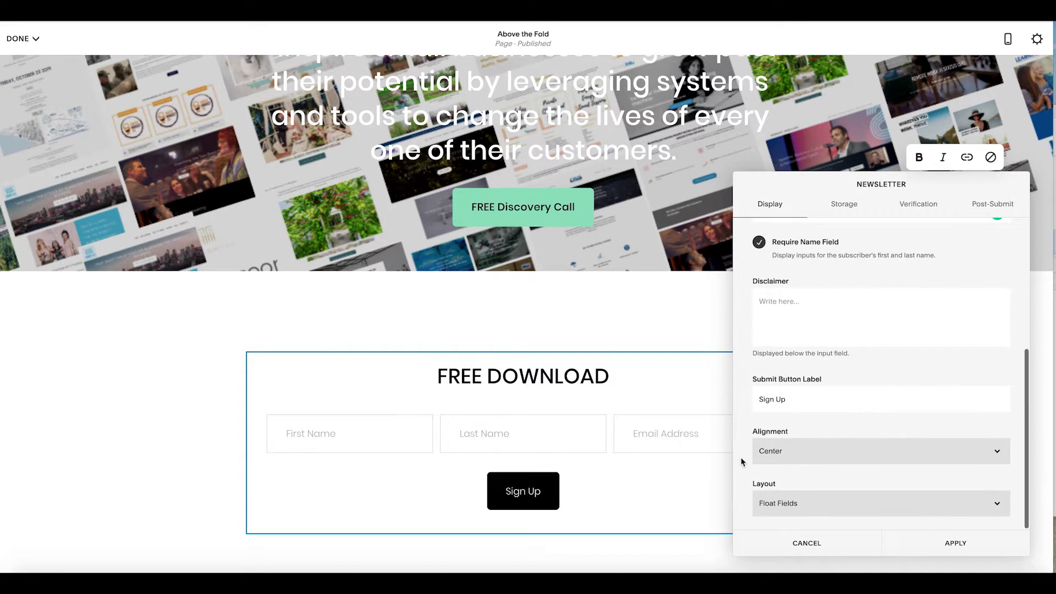
{"action": "triple_click", "coordinate": [810, 399]}
{"action": "left_click", "coordinate": [781, 406]}
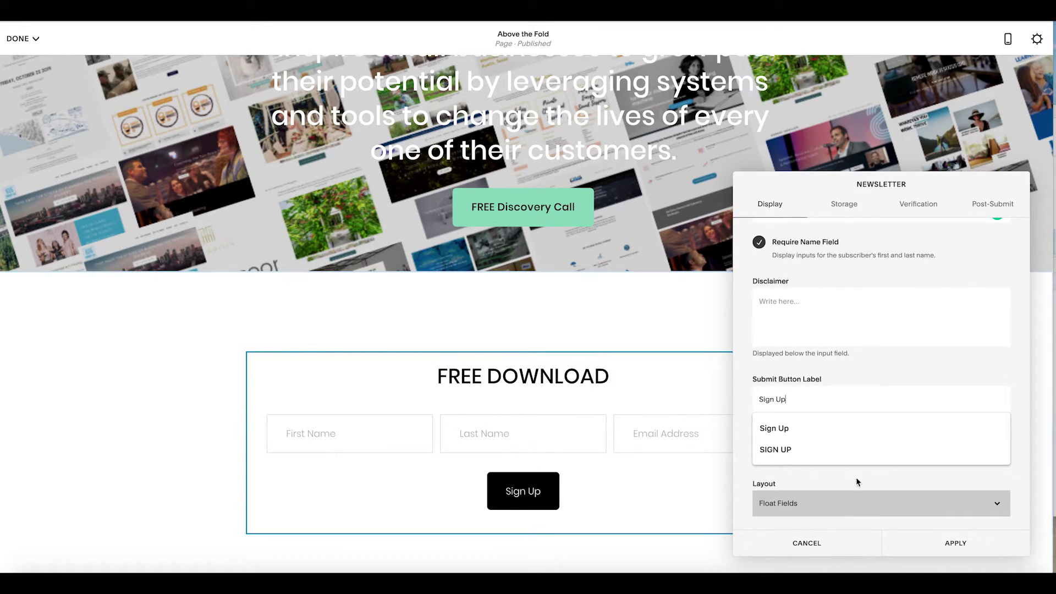
{"action": "key", "text": "ctrl+a"}
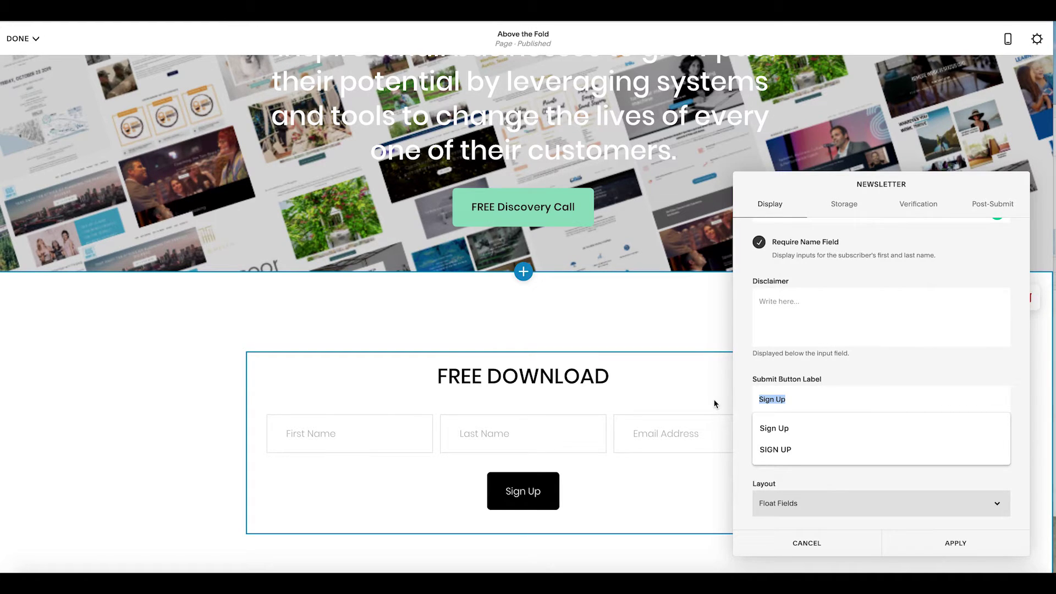
{"action": "left_click", "coordinate": [742, 406]}
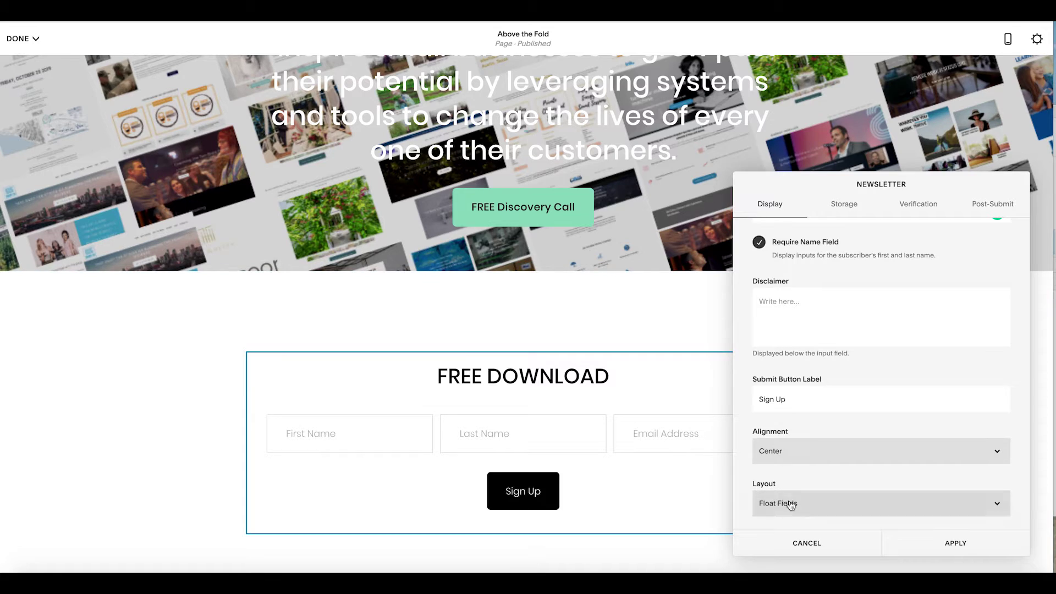
Store sign-ups in the Email Campaigns 'Opt In Lead Magnet' list and apply the settings
{"action": "scroll", "coordinate": [767, 388], "scroll_direction": "up", "scroll_amount": 5}
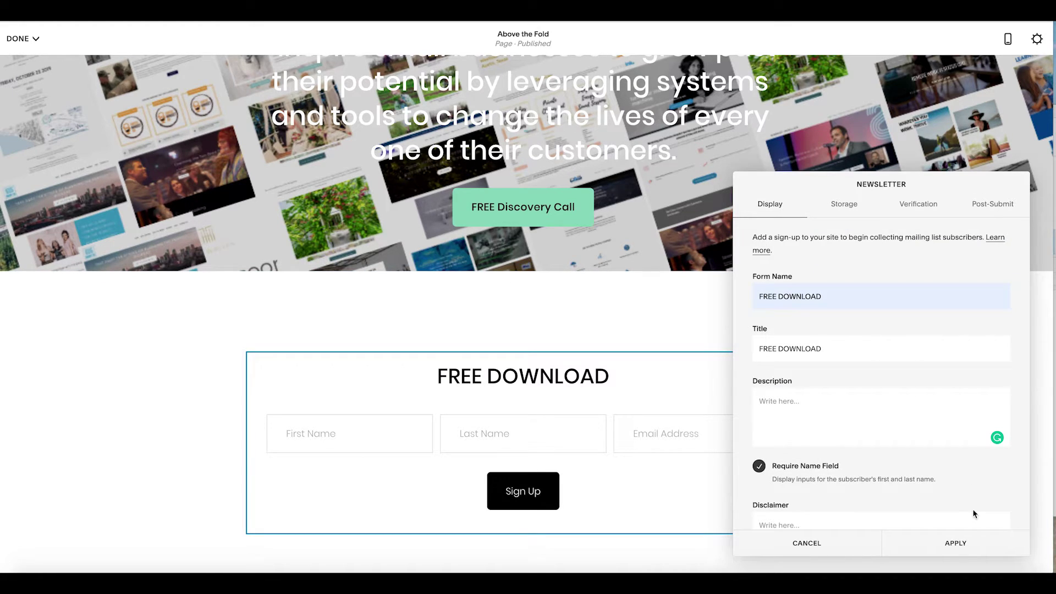
{"action": "left_click", "coordinate": [834, 214]}
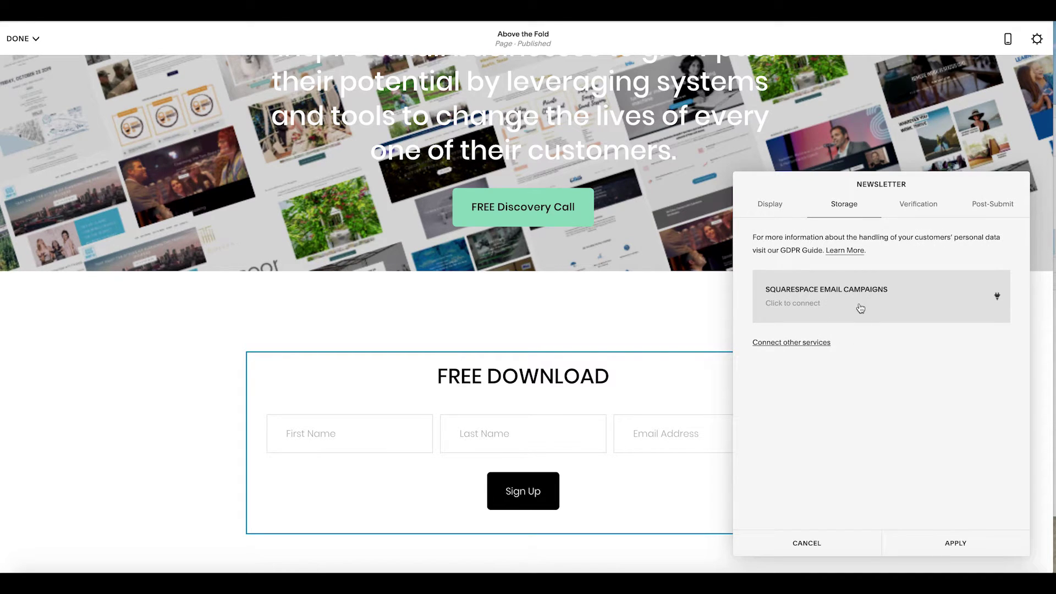
{"action": "left_click", "coordinate": [860, 306]}
{"action": "left_click", "coordinate": [850, 323]}
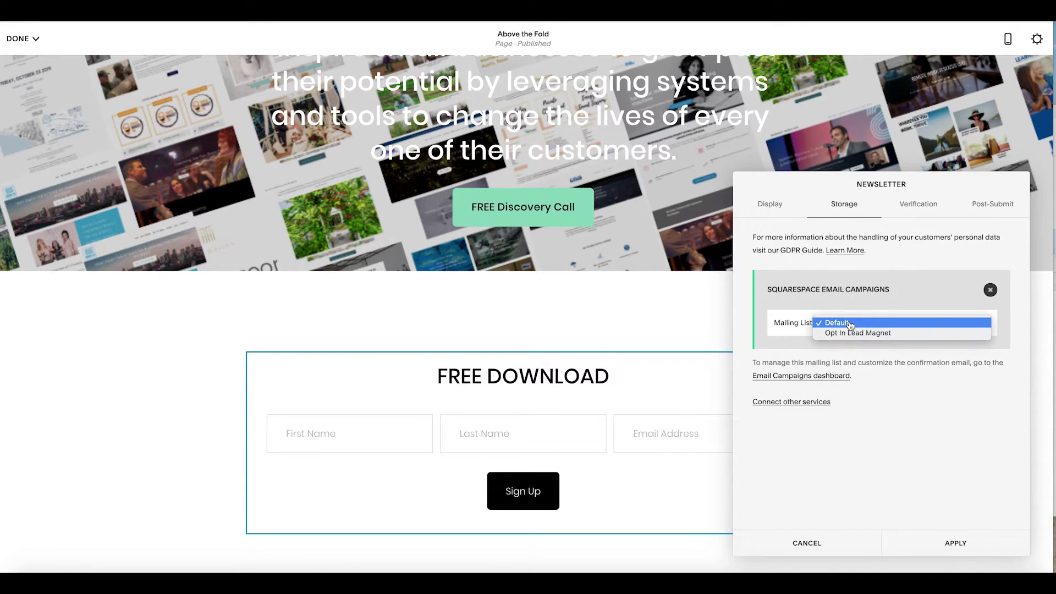
{"action": "left_click", "coordinate": [852, 334]}
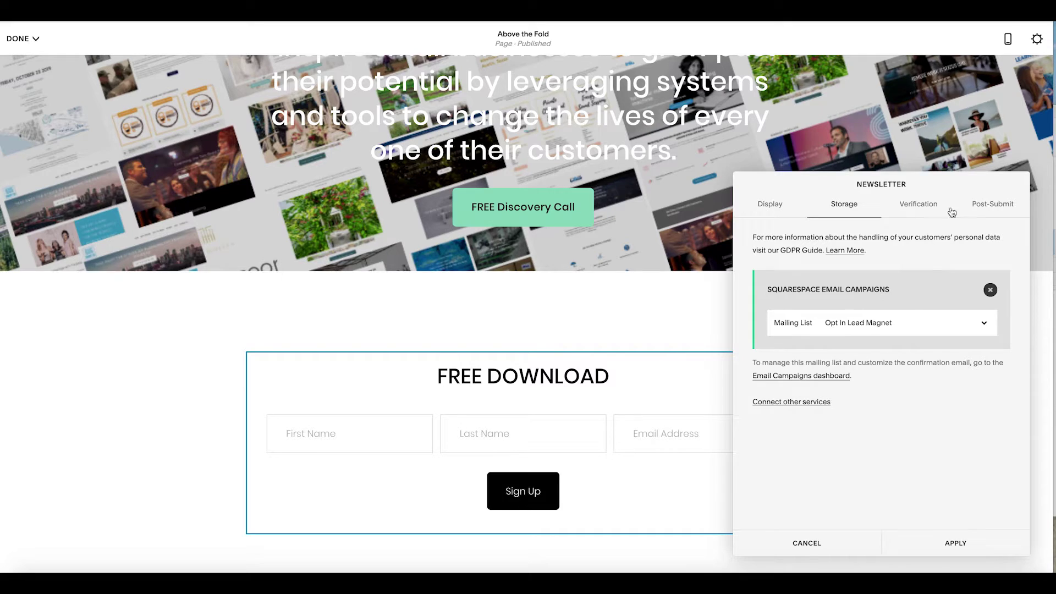
{"action": "left_click", "coordinate": [917, 204]}
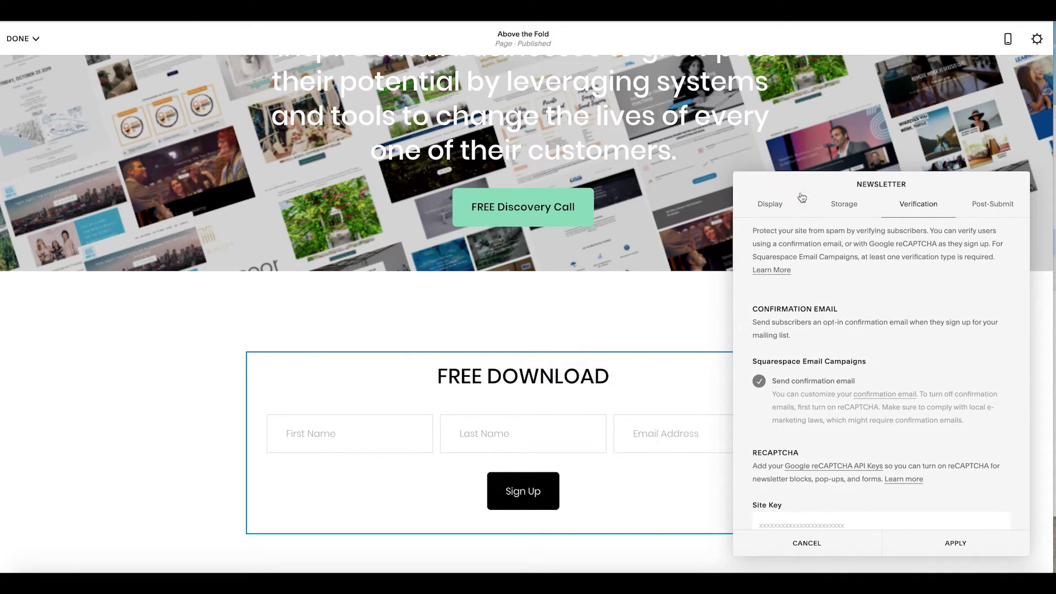
{"action": "scroll", "coordinate": [747, 447], "scroll_direction": "down", "scroll_amount": 3}
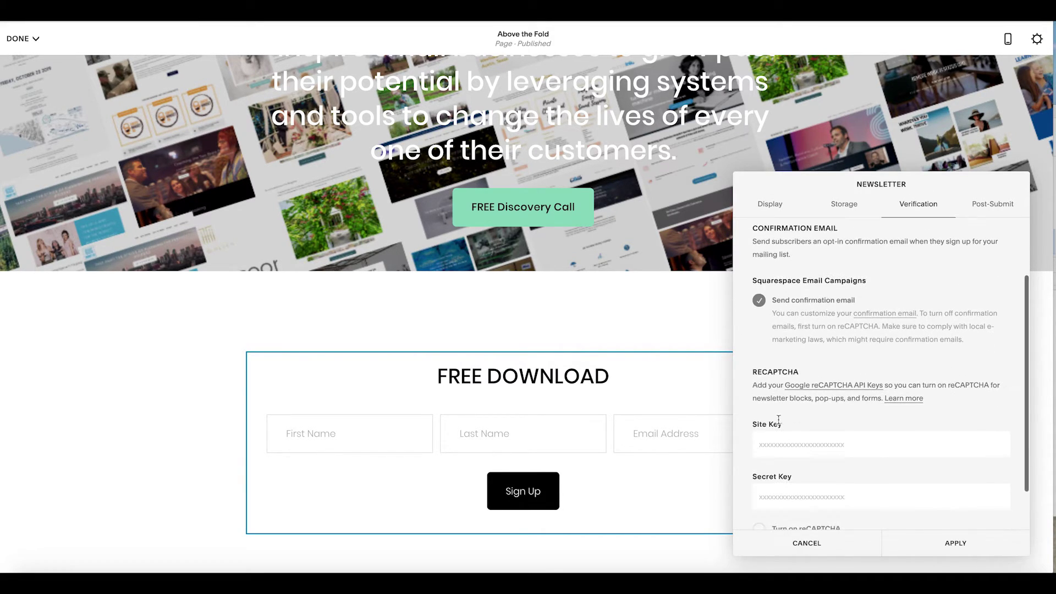
{"action": "left_click", "coordinate": [770, 204]}
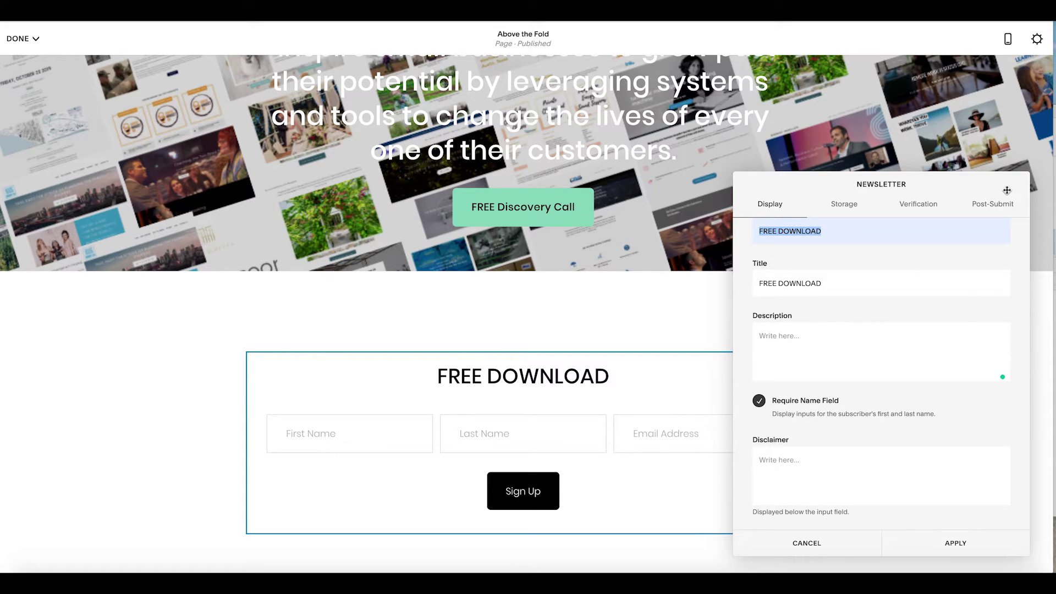
{"action": "left_click", "coordinate": [994, 215]}
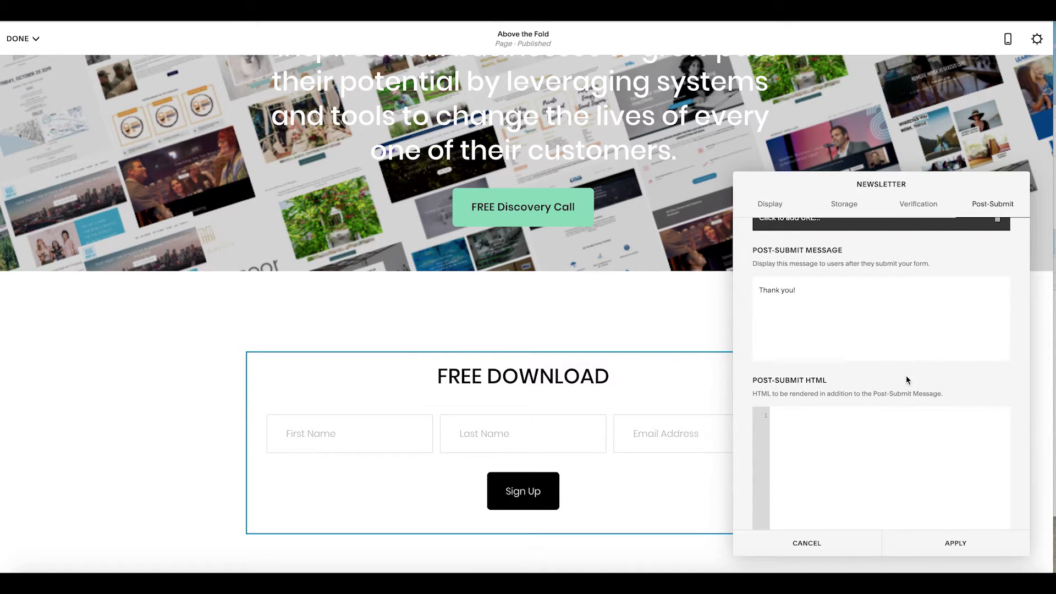
{"action": "scroll", "coordinate": [907, 378], "scroll_direction": "up", "scroll_amount": 2}
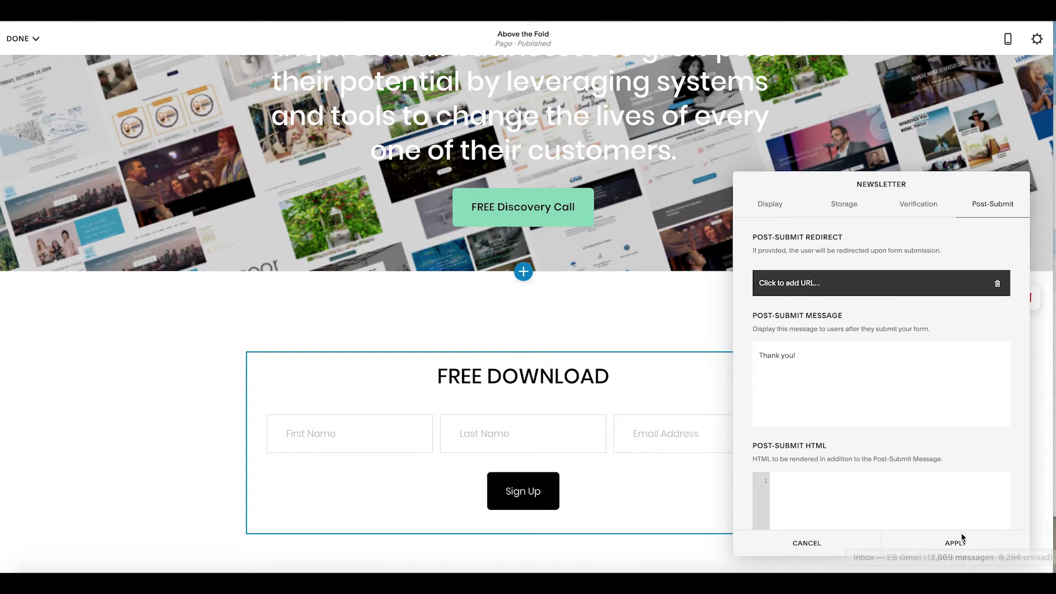
{"action": "left_click", "coordinate": [957, 549]}
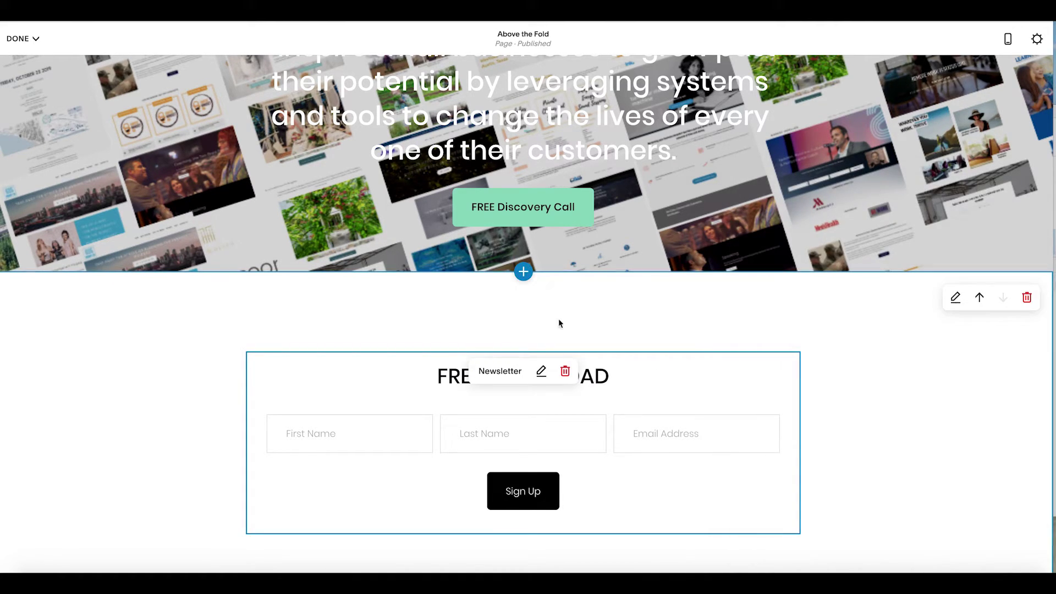
Reduce the newsletter section to a small, then custom, section height
{"action": "scroll", "coordinate": [880, 231], "scroll_direction": "up", "scroll_amount": 1}
{"action": "scroll", "coordinate": [880, 232], "scroll_direction": "up", "scroll_amount": 3}
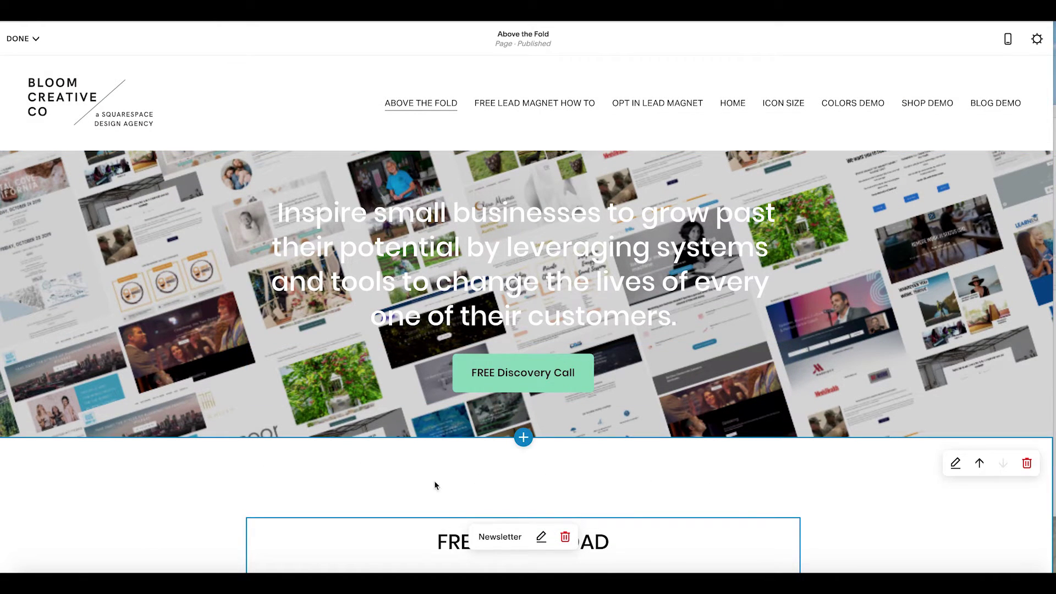
{"action": "left_click", "coordinate": [954, 465]}
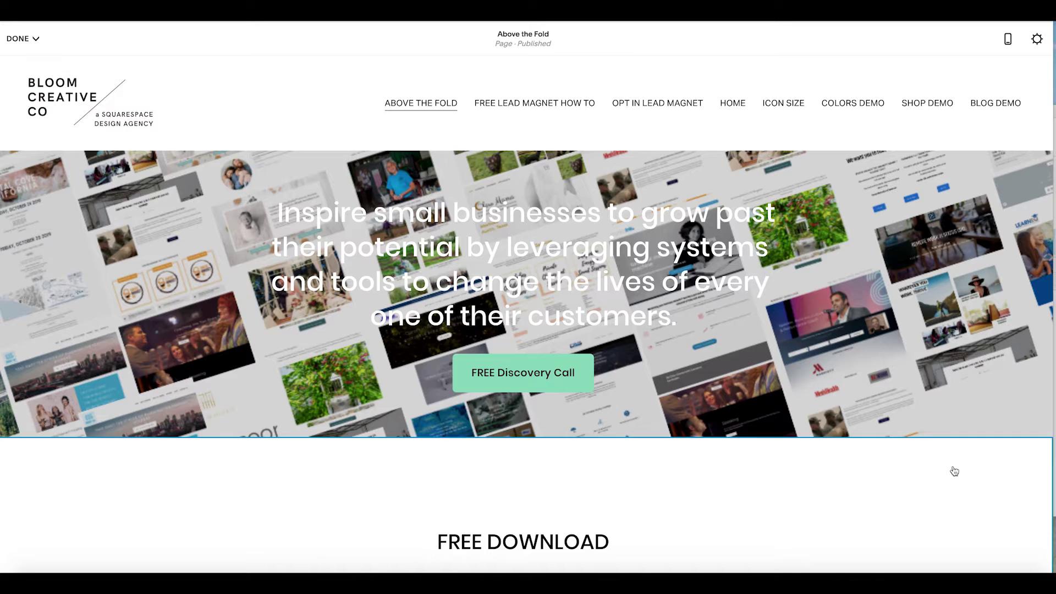
{"action": "left_click", "coordinate": [880, 506]}
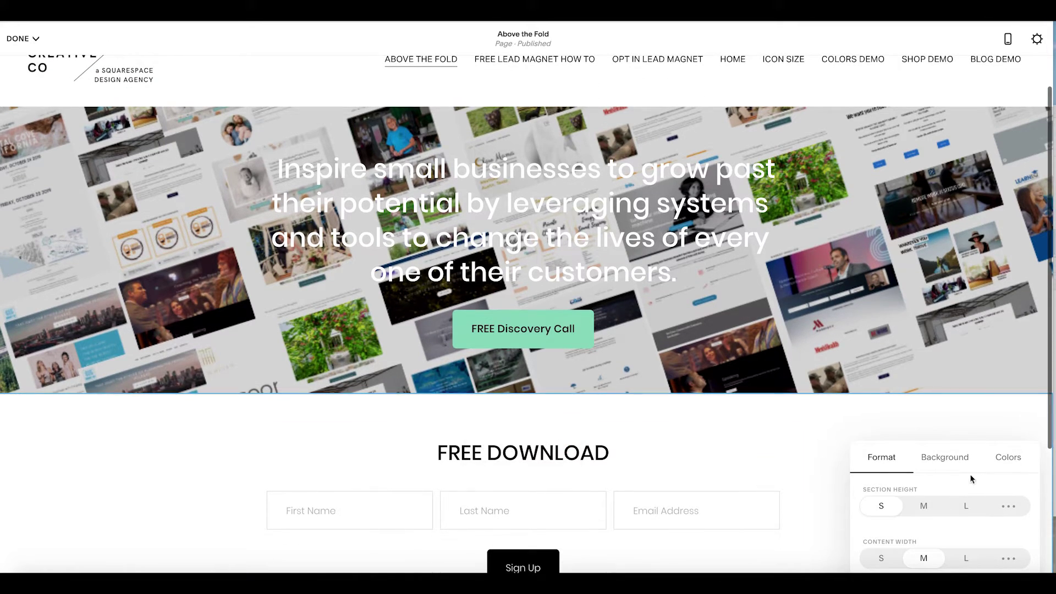
{"action": "left_click", "coordinate": [1007, 505]}
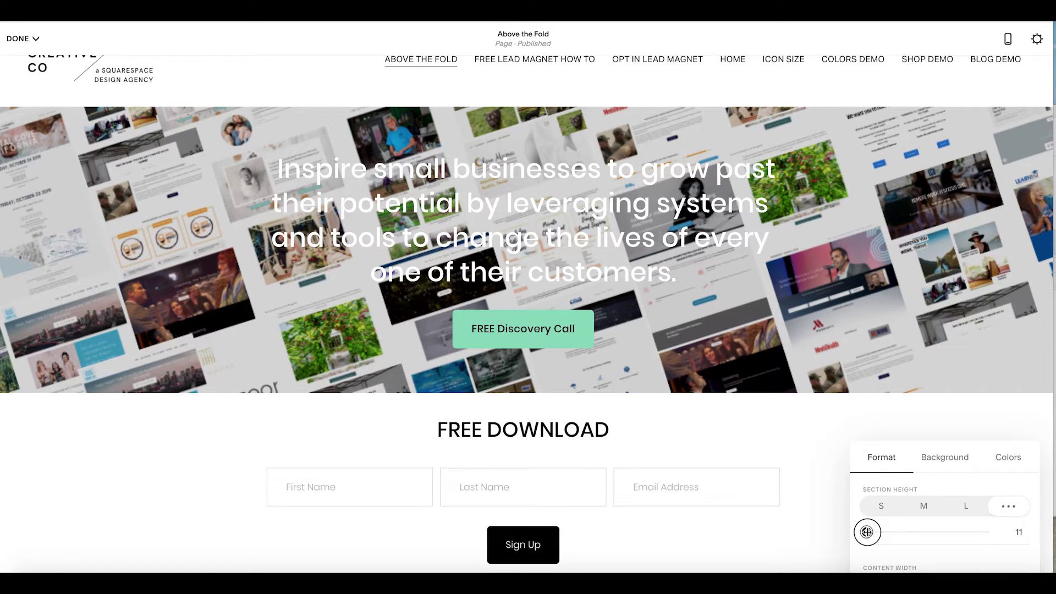
{"action": "left_click", "coordinate": [732, 420]}
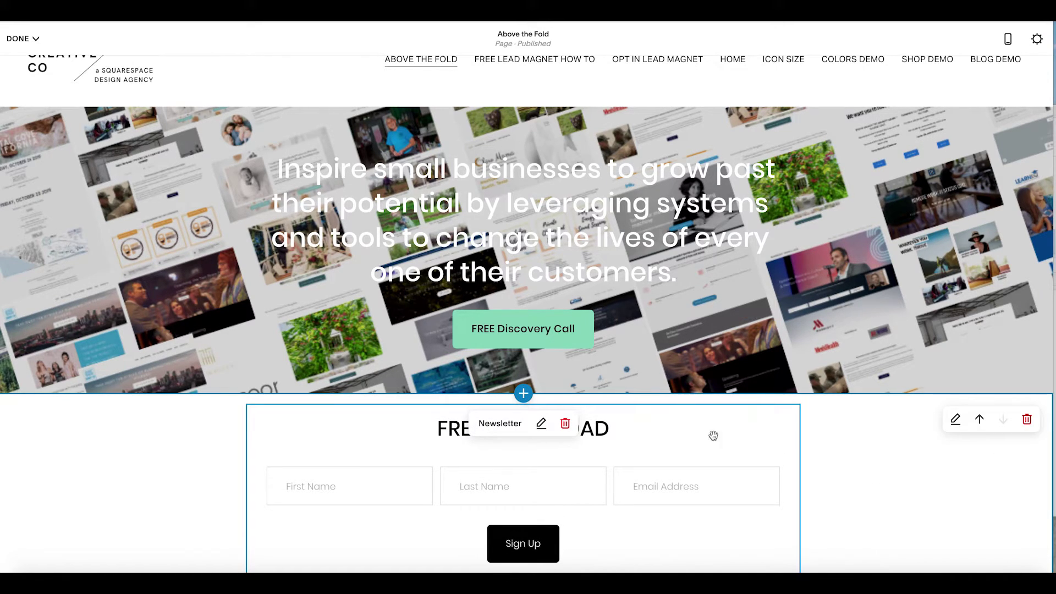
{"action": "scroll", "coordinate": [543, 404], "scroll_direction": "up", "scroll_amount": 1}
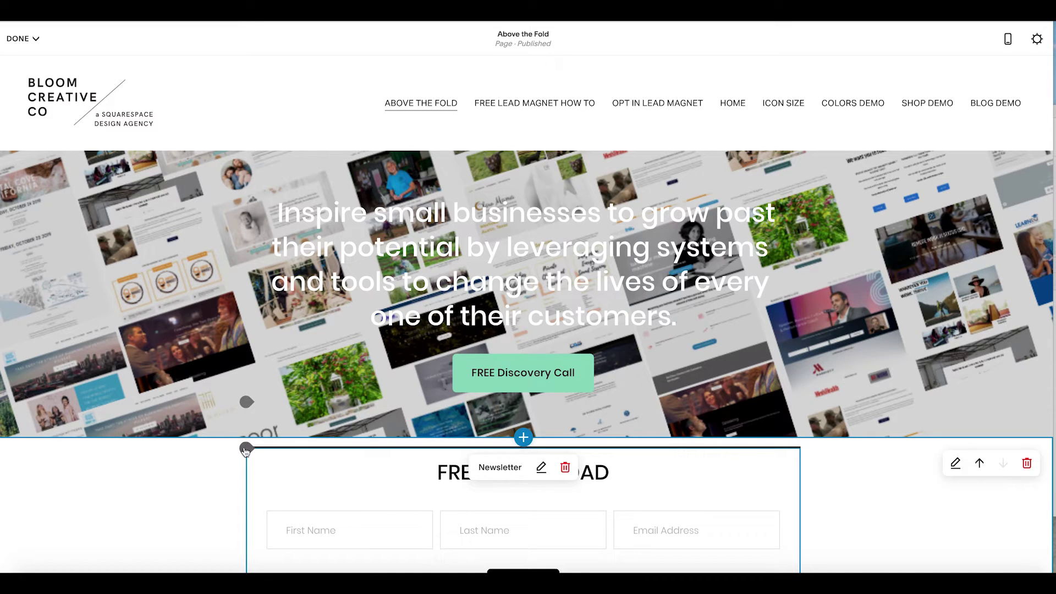
{"action": "left_click", "coordinate": [246, 448]}
Place an image block beside the newsletter form and upload the video thumbnail image
{"action": "left_click_drag", "start_coordinate": [420, 300], "coordinate": [778, 477]}
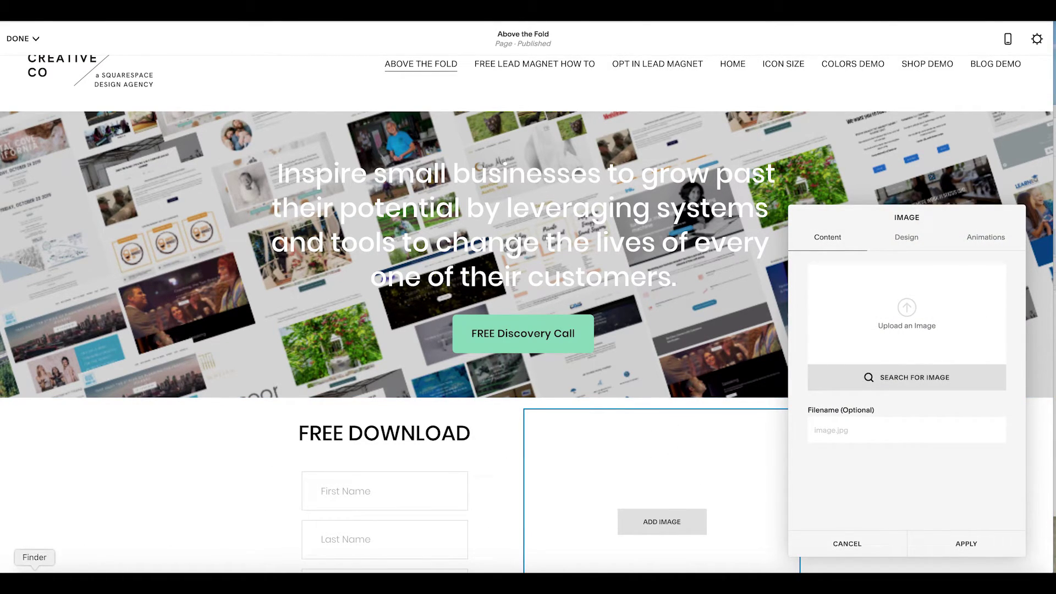
{"action": "left_click", "coordinate": [906, 314]}
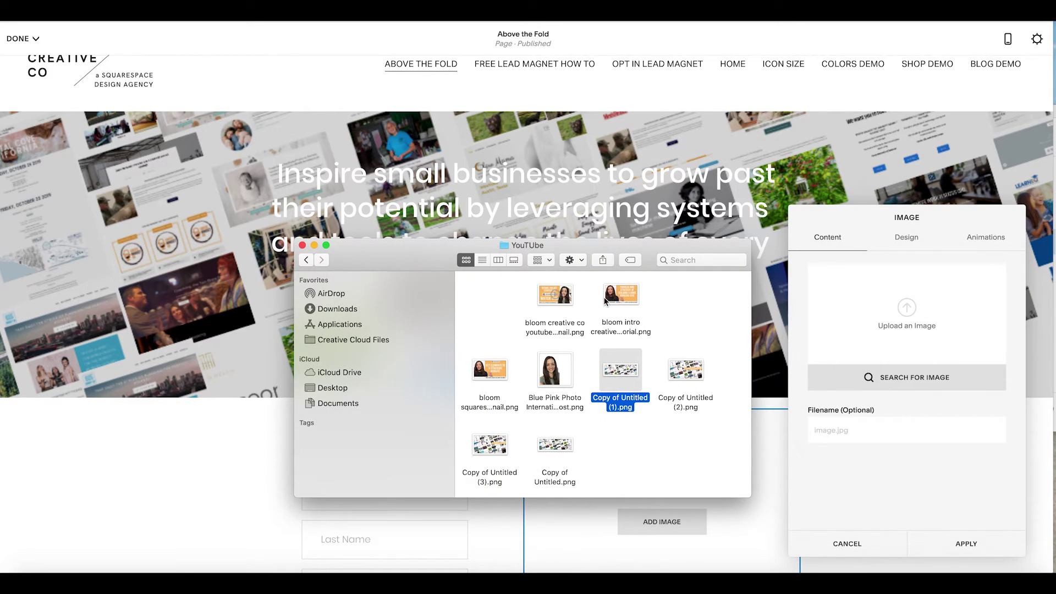
{"action": "double_click", "coordinate": [561, 297]}
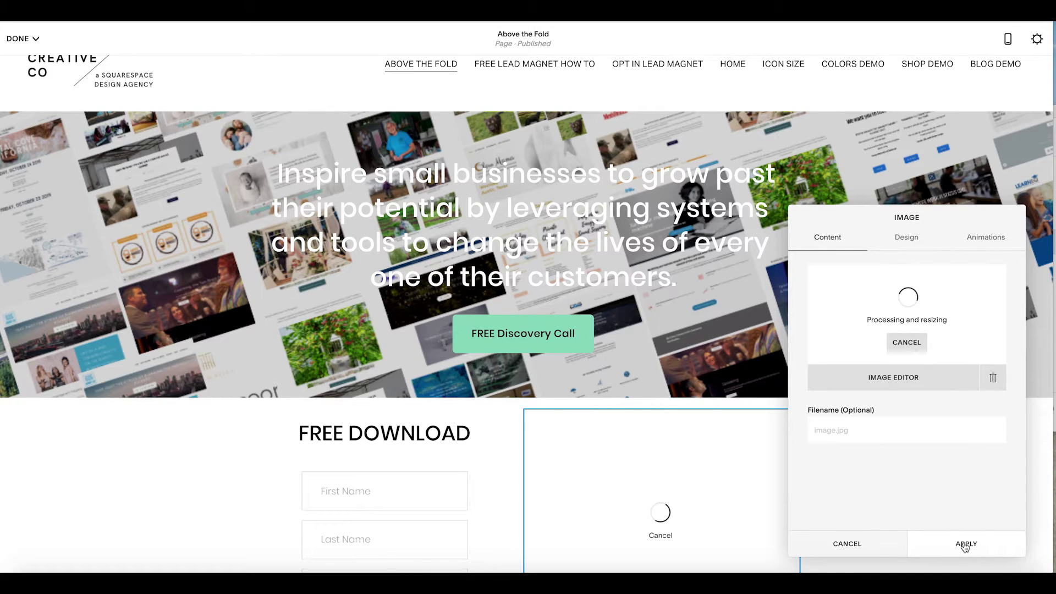
{"action": "left_click", "coordinate": [965, 544]}
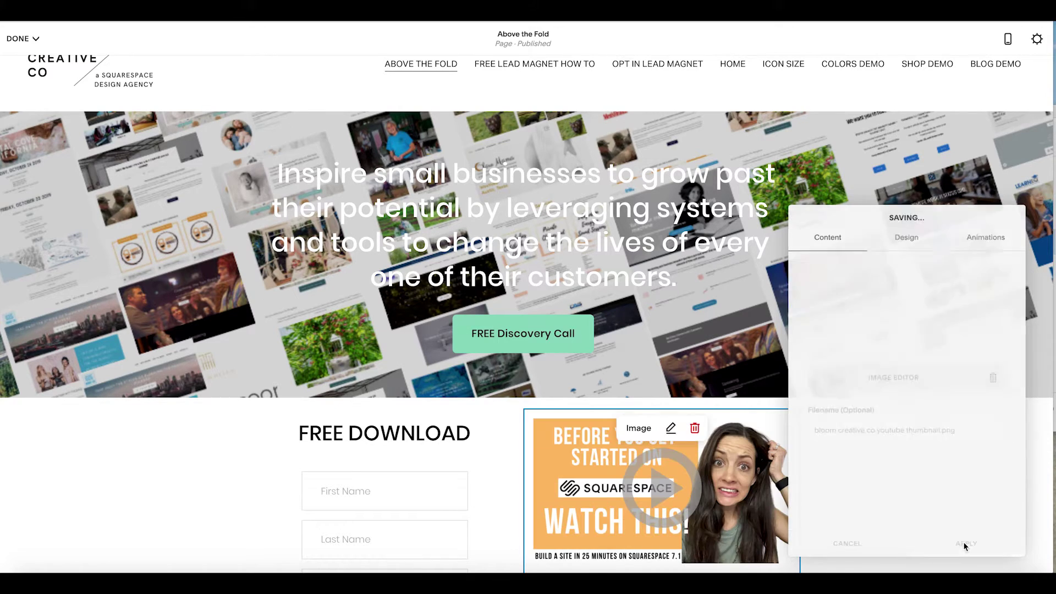
Widen the section content to Large and delete the video block beside the form
{"action": "left_click", "coordinate": [955, 424]}
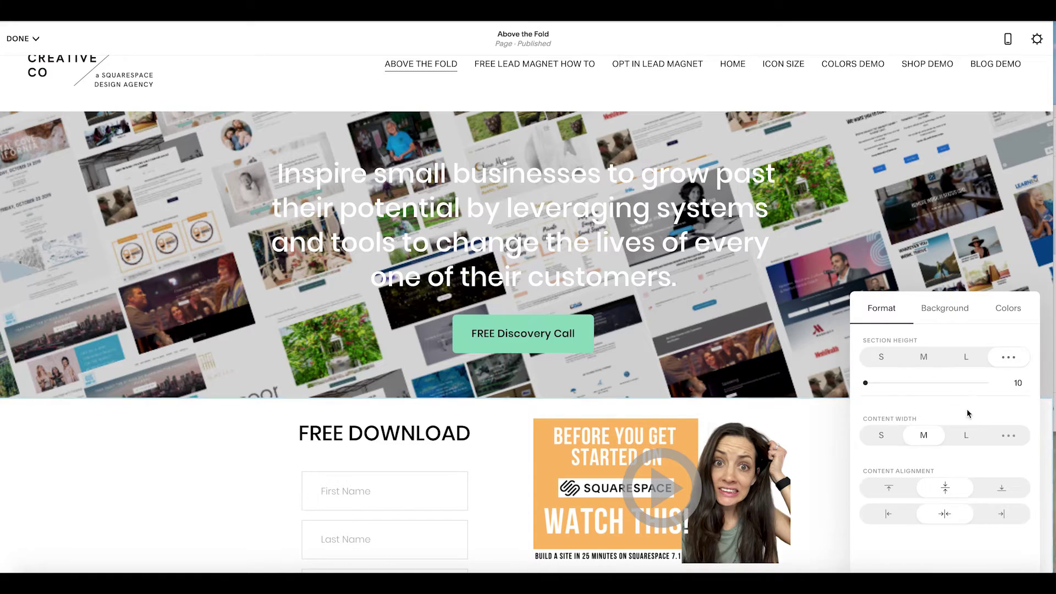
{"action": "left_click", "coordinate": [963, 435]}
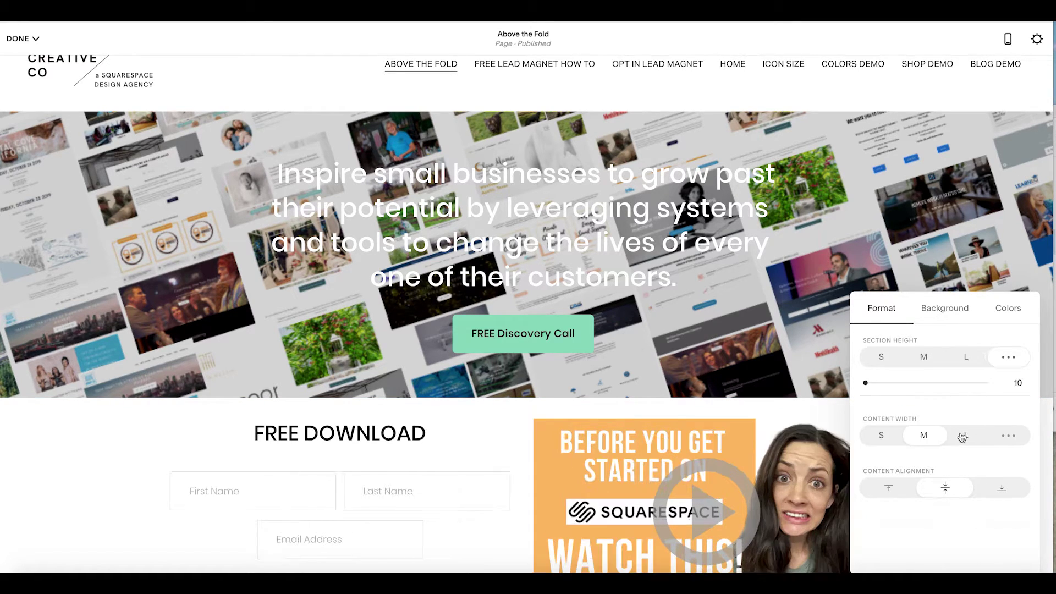
{"action": "left_click", "coordinate": [715, 467]}
{"action": "key", "text": "Delete"}
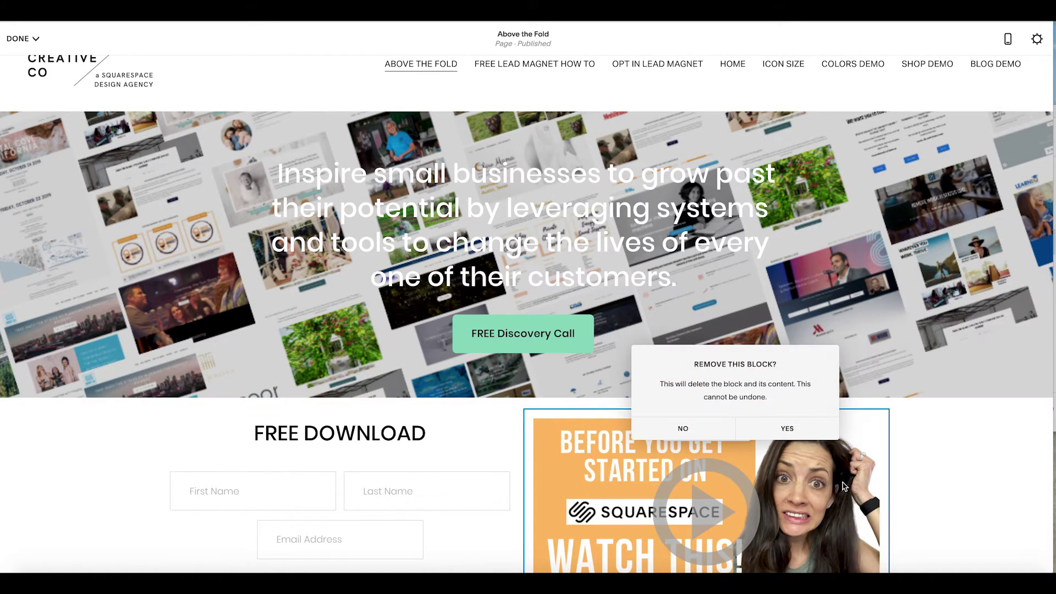
{"action": "left_click", "coordinate": [803, 419]}
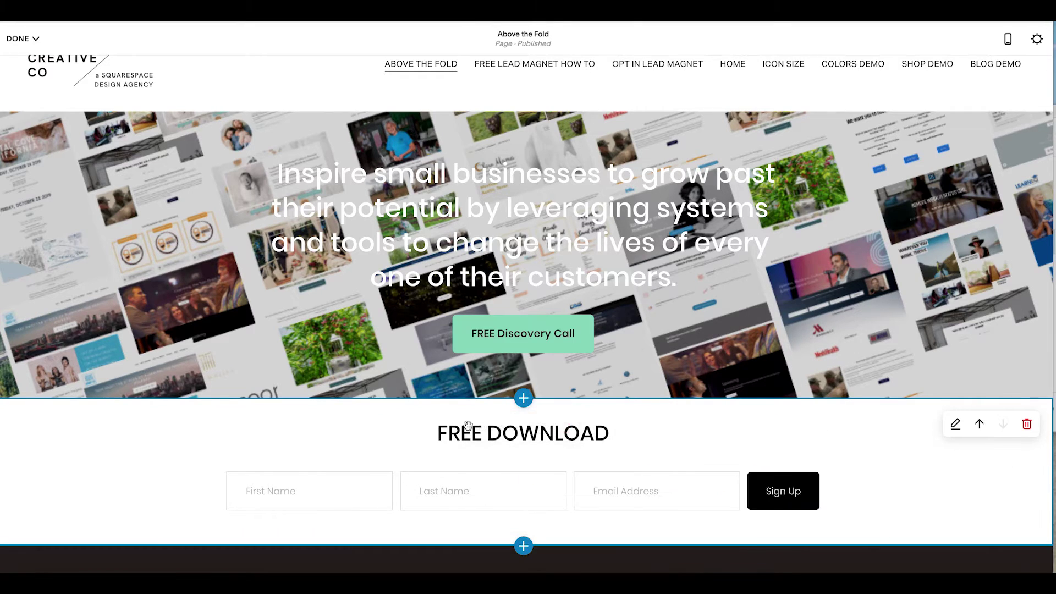
Insert an image block right of the form showing the uploaded YouTube thumbnail PNG
{"action": "left_click", "coordinate": [156, 408]}
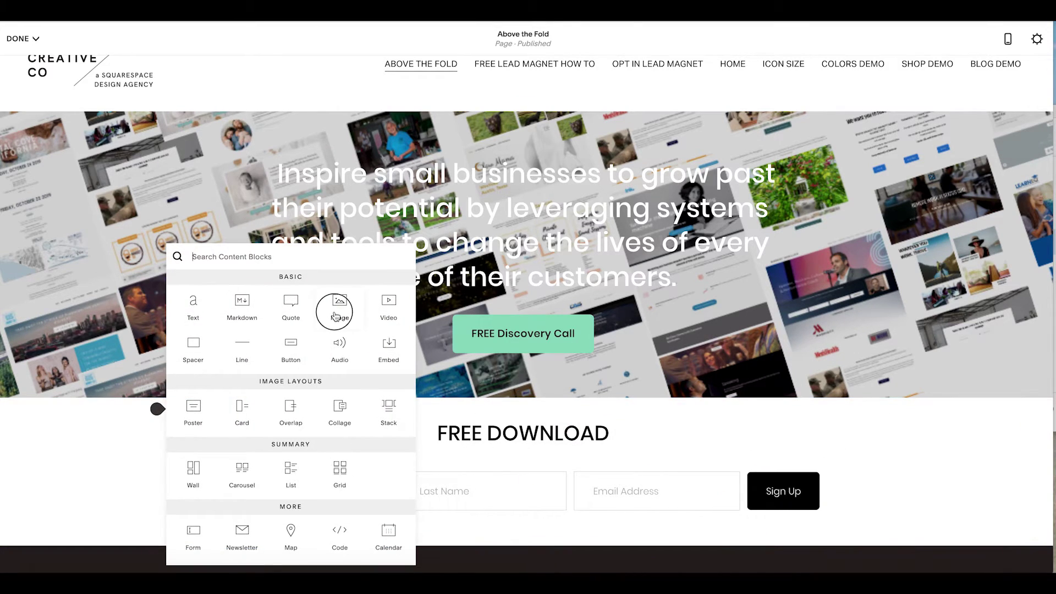
{"action": "left_click_drag", "start_coordinate": [275, 307], "coordinate": [809, 449]}
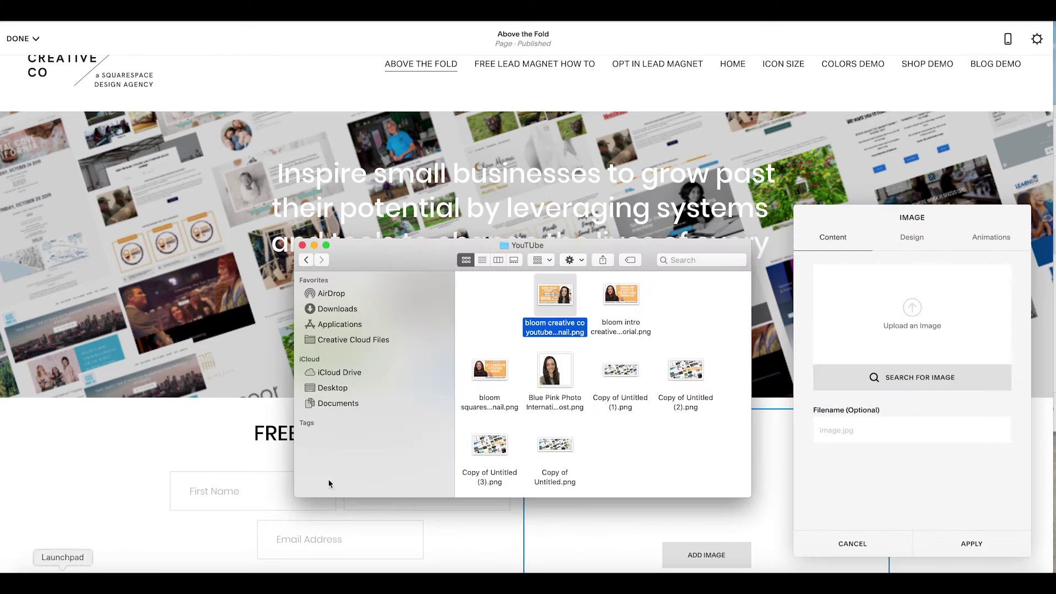
{"action": "left_click_drag", "start_coordinate": [539, 311], "coordinate": [911, 316]}
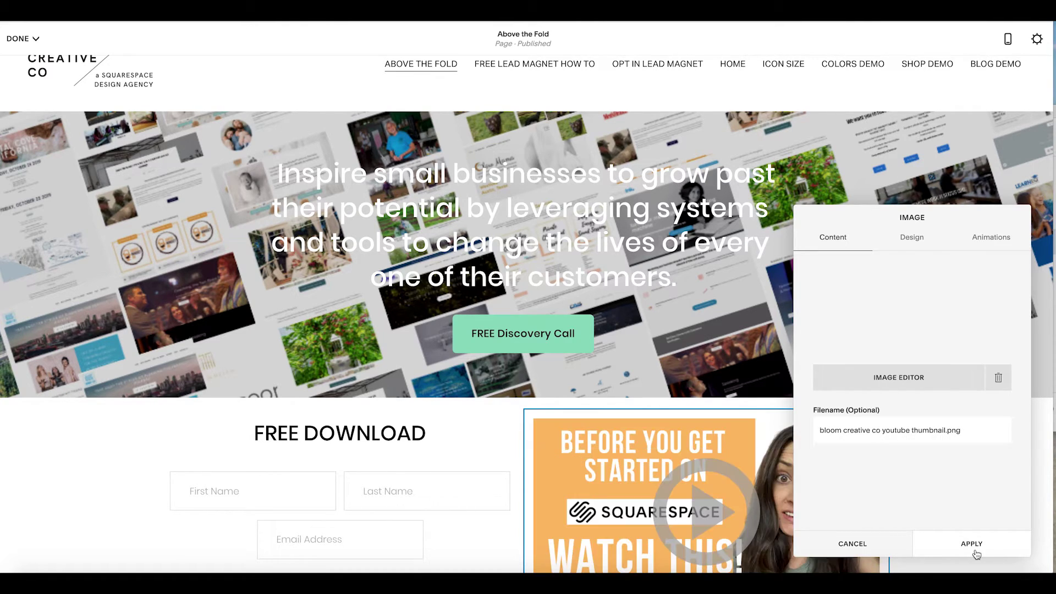
{"action": "left_click", "coordinate": [974, 549]}
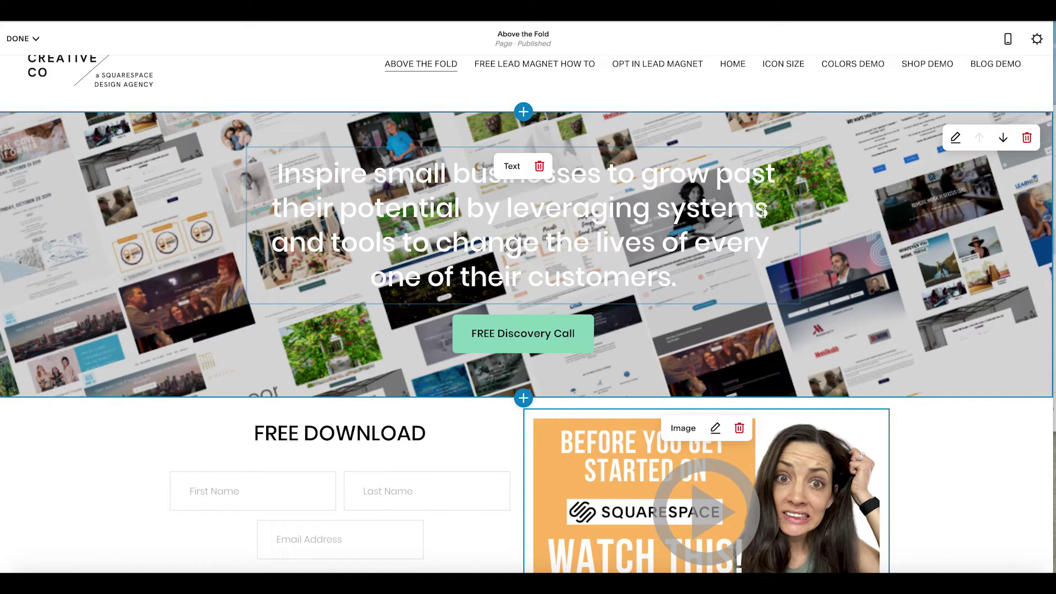
Raise the hero background's Overlay Opacity to 55% to darken the image
{"action": "left_click", "coordinate": [955, 138]}
{"action": "left_click", "coordinate": [946, 134]}
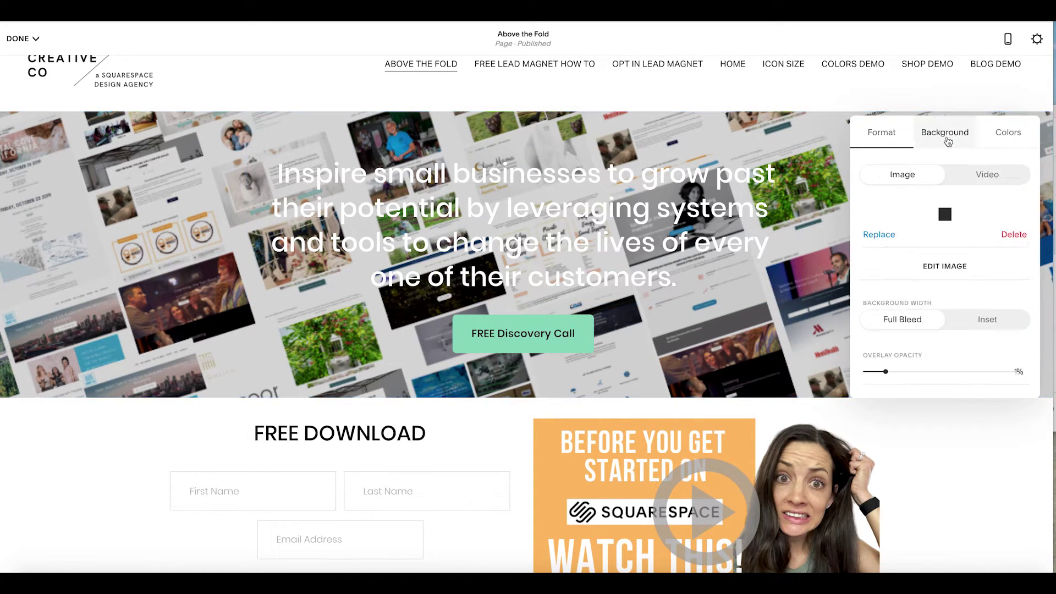
{"action": "left_click_drag", "start_coordinate": [883, 385], "coordinate": [939, 384]}
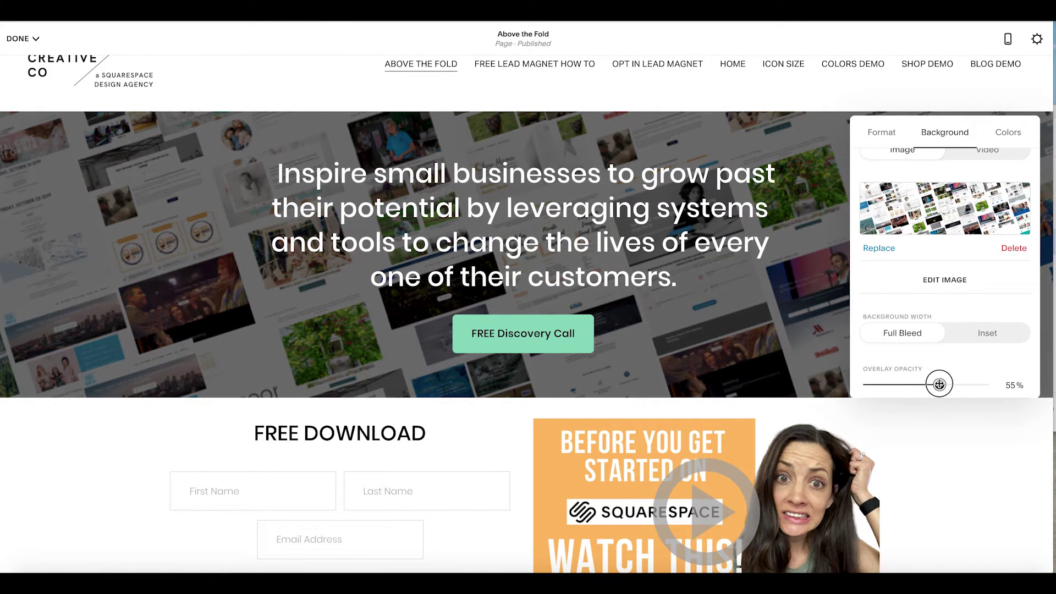
{"action": "left_click", "coordinate": [790, 326]}
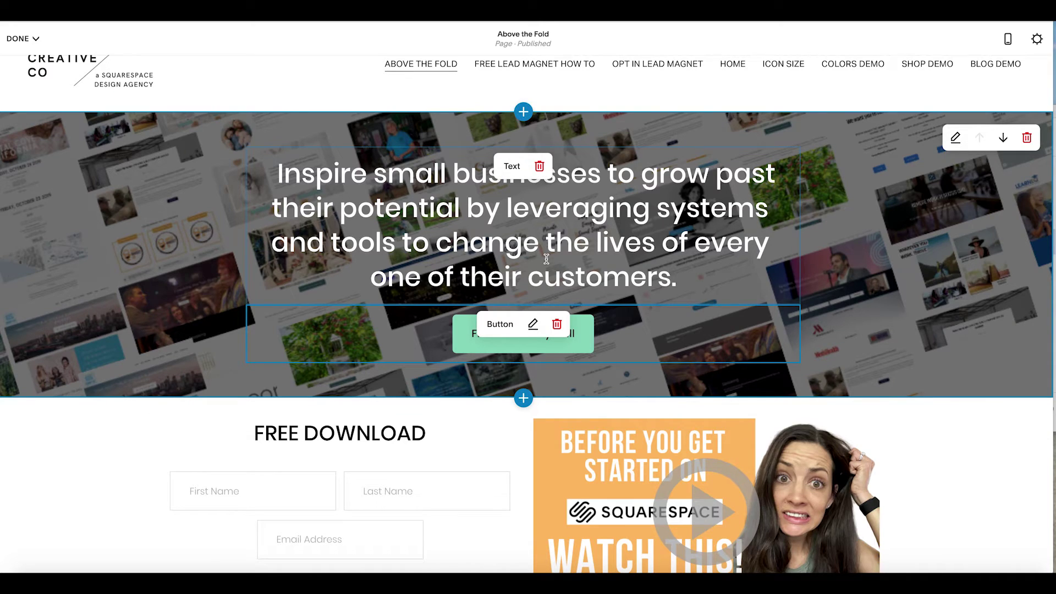
{"action": "left_click", "coordinate": [523, 398]}
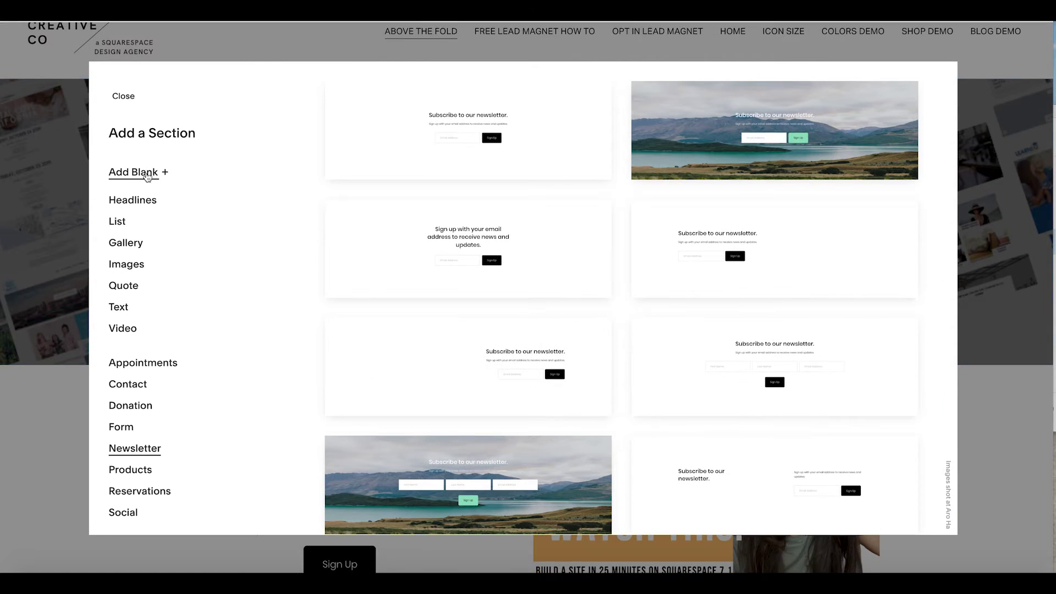
{"action": "left_click", "coordinate": [144, 203]}
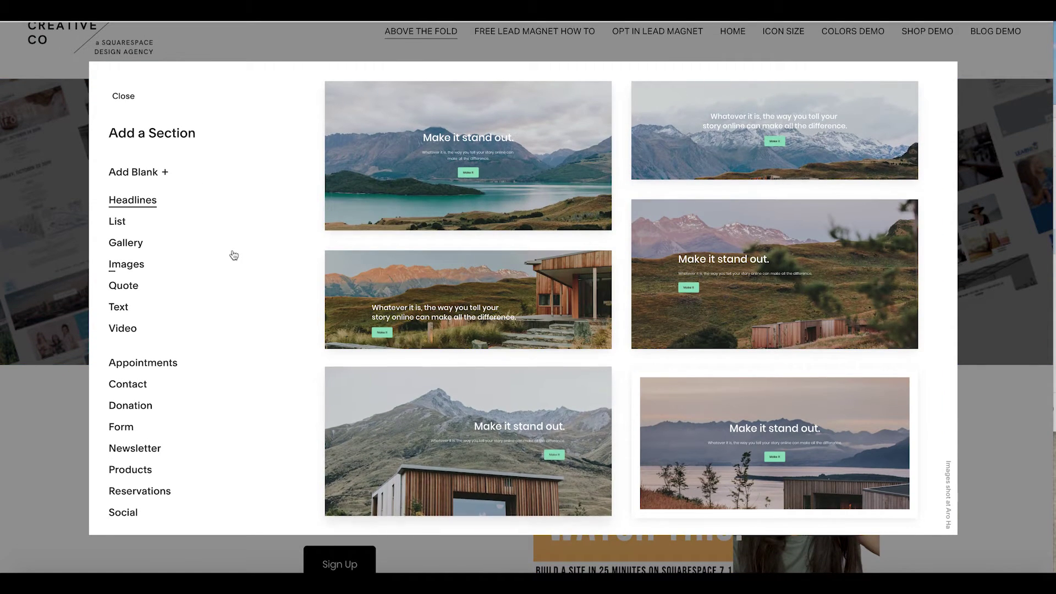
{"action": "left_click", "coordinate": [122, 309]}
{"action": "left_click", "coordinate": [737, 116]}
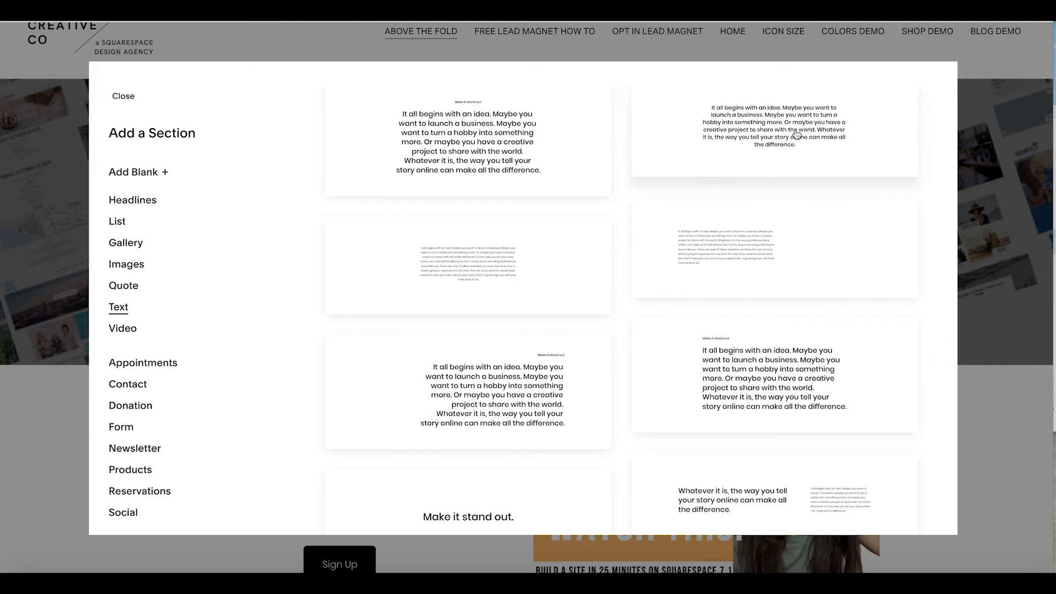
{"action": "scroll", "coordinate": [745, 150], "scroll_direction": "up", "scroll_amount": 6}
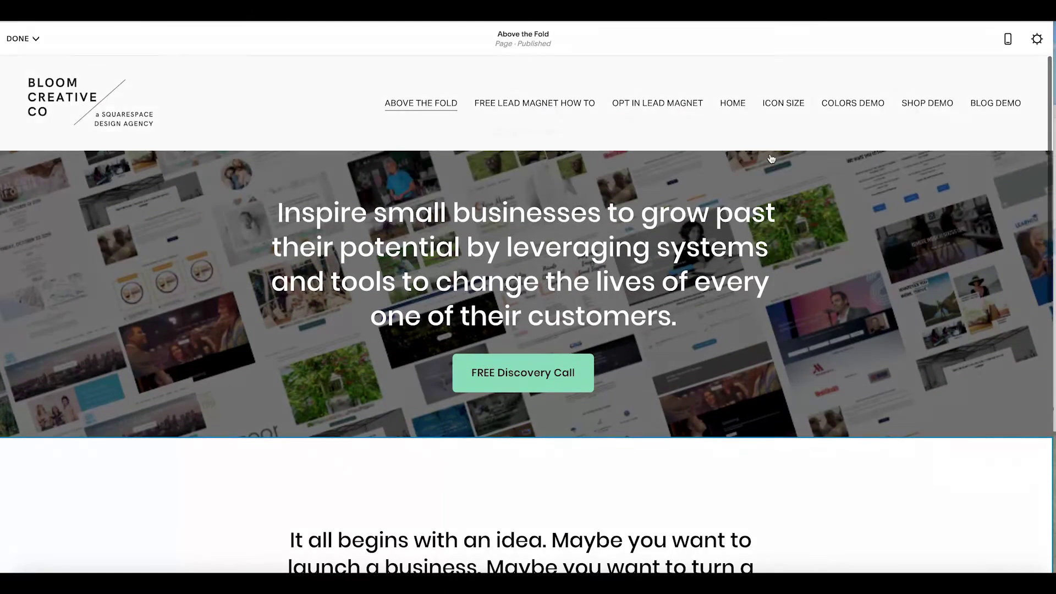
{"action": "left_click", "coordinate": [955, 465]}
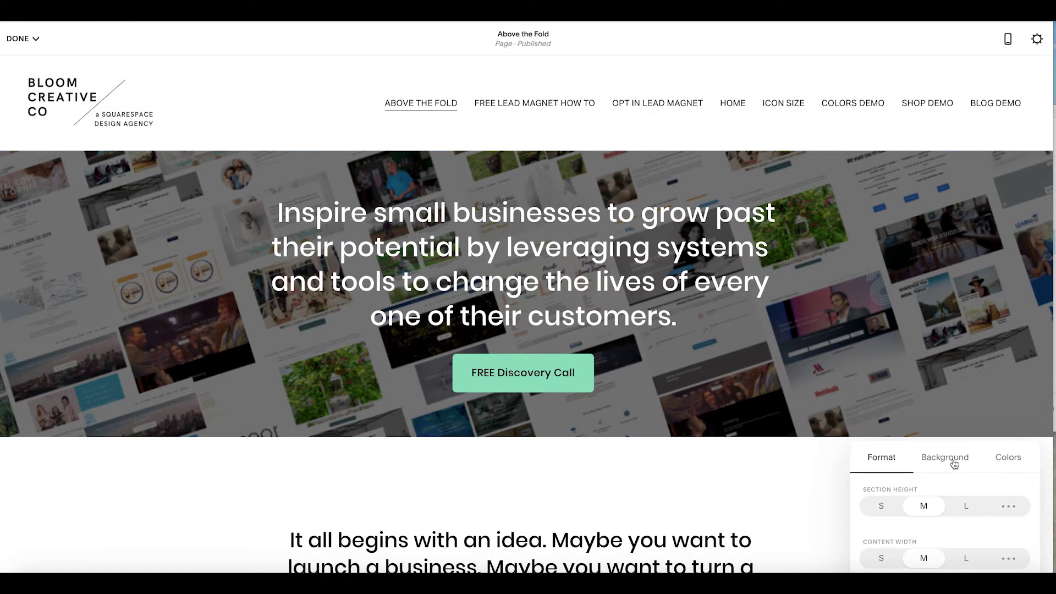
{"action": "left_click", "coordinate": [881, 506]}
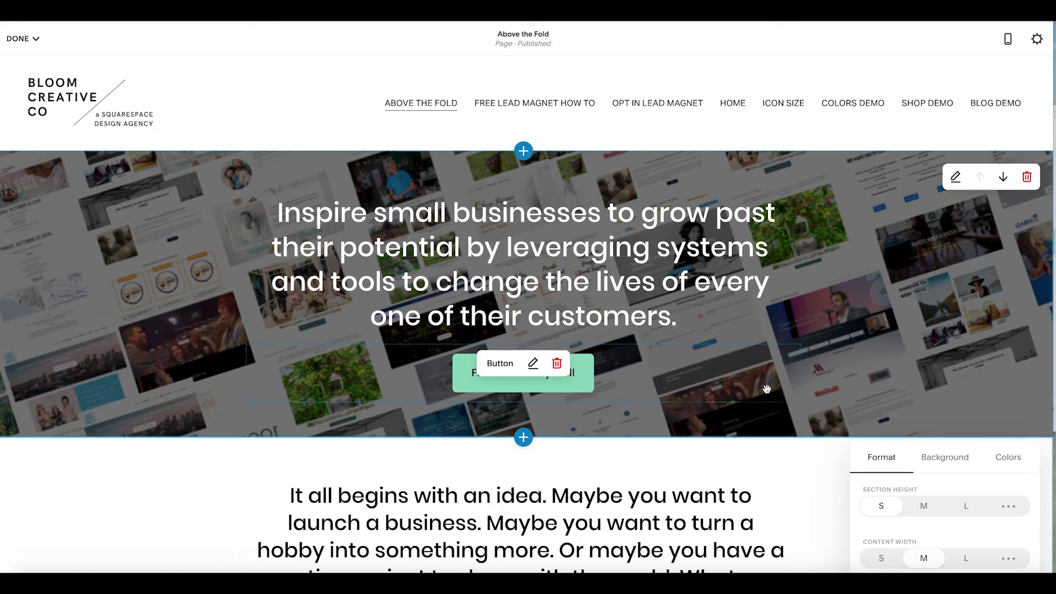
{"action": "left_click", "coordinate": [523, 373]}
{"action": "left_click", "coordinate": [1028, 462]}
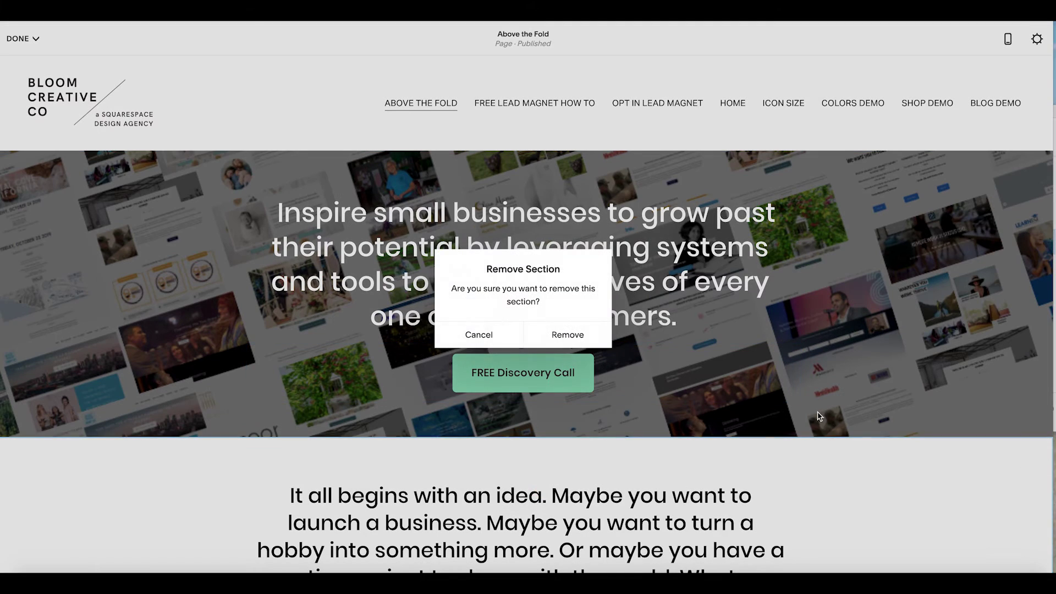
{"action": "left_click", "coordinate": [579, 338]}
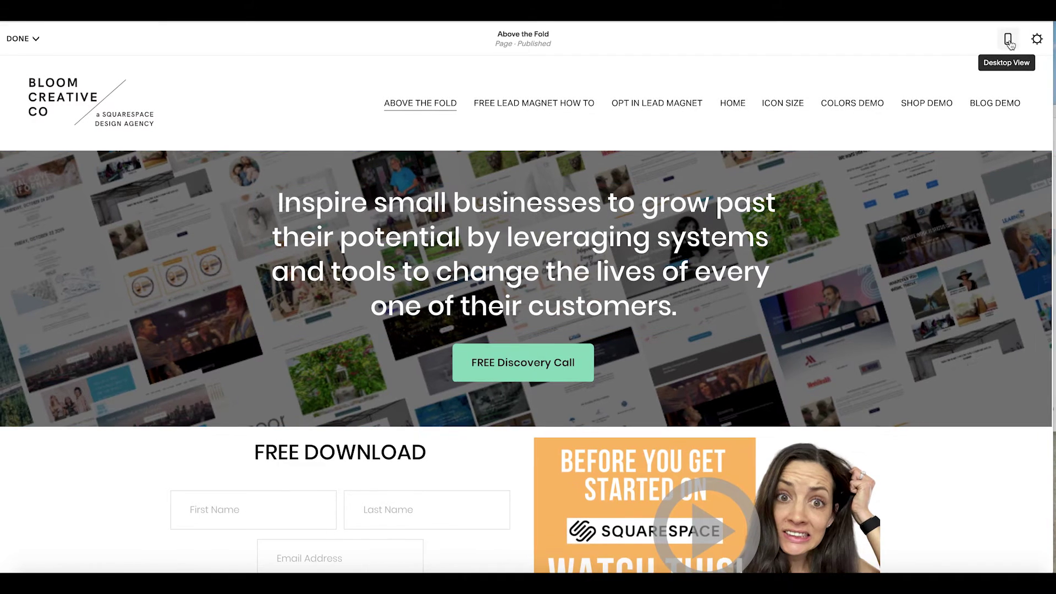
{"action": "left_click", "coordinate": [1008, 40]}
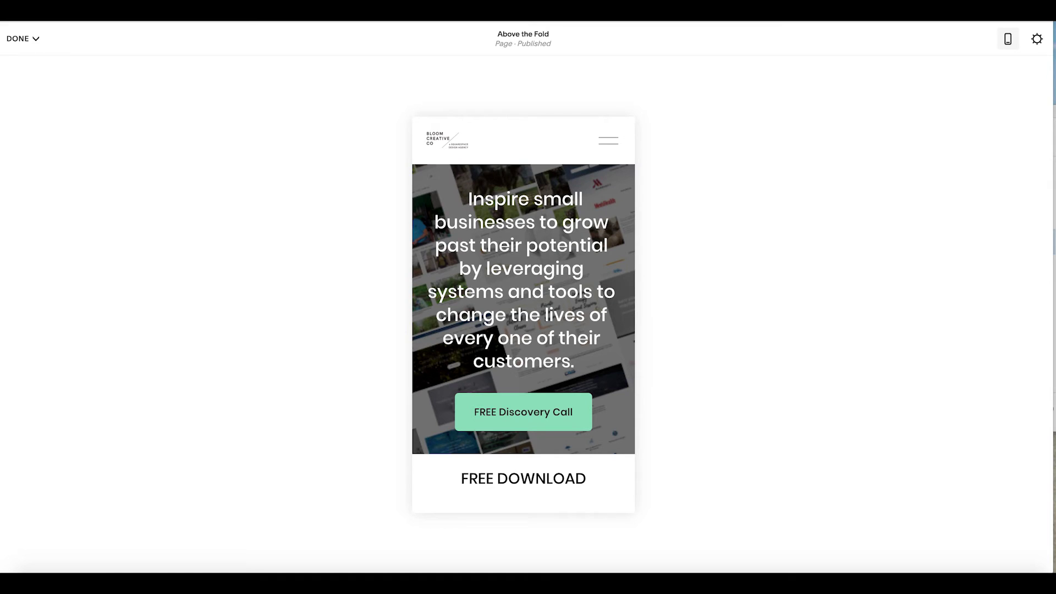
In the header's Site Title & Logo settings, raise Mobile Logo Max Height from 30px to 49px
{"action": "left_click", "coordinate": [1014, 39]}
{"action": "left_click", "coordinate": [520, 124]}
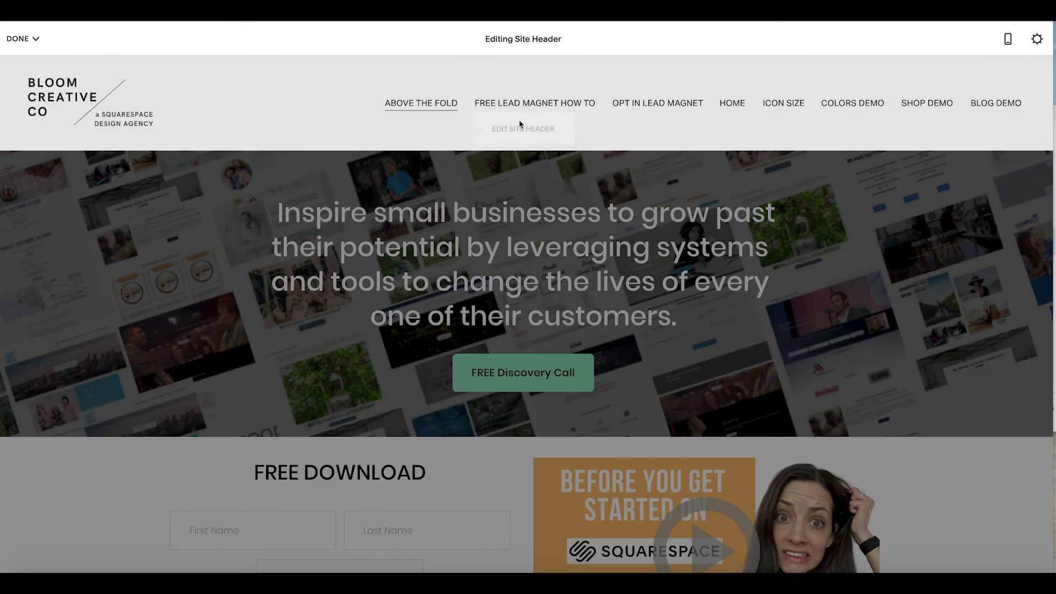
{"action": "left_click", "coordinate": [935, 321]}
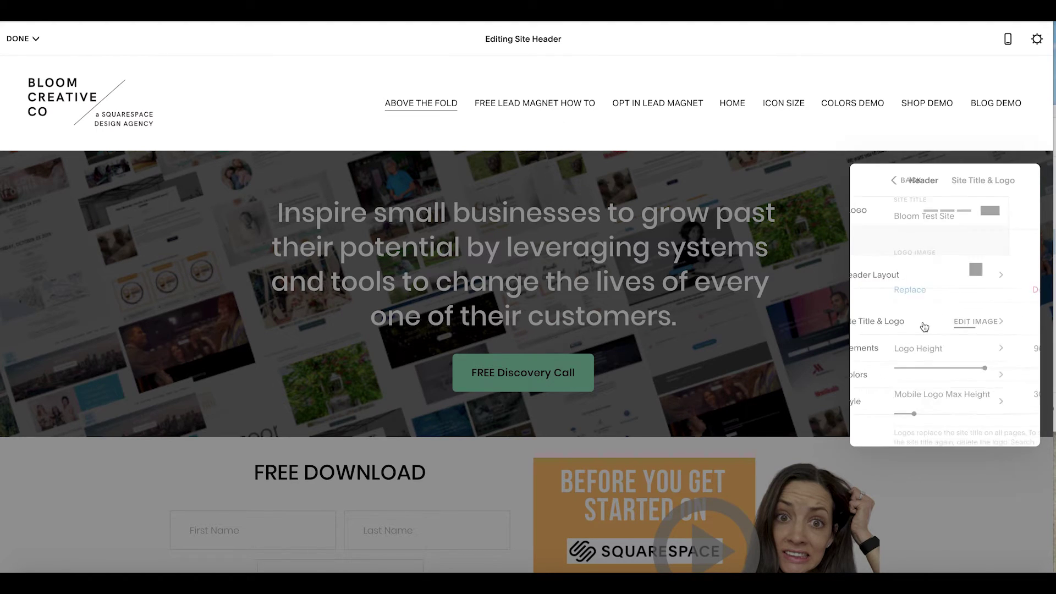
{"action": "scroll", "coordinate": [923, 392], "scroll_direction": "down", "scroll_amount": 3}
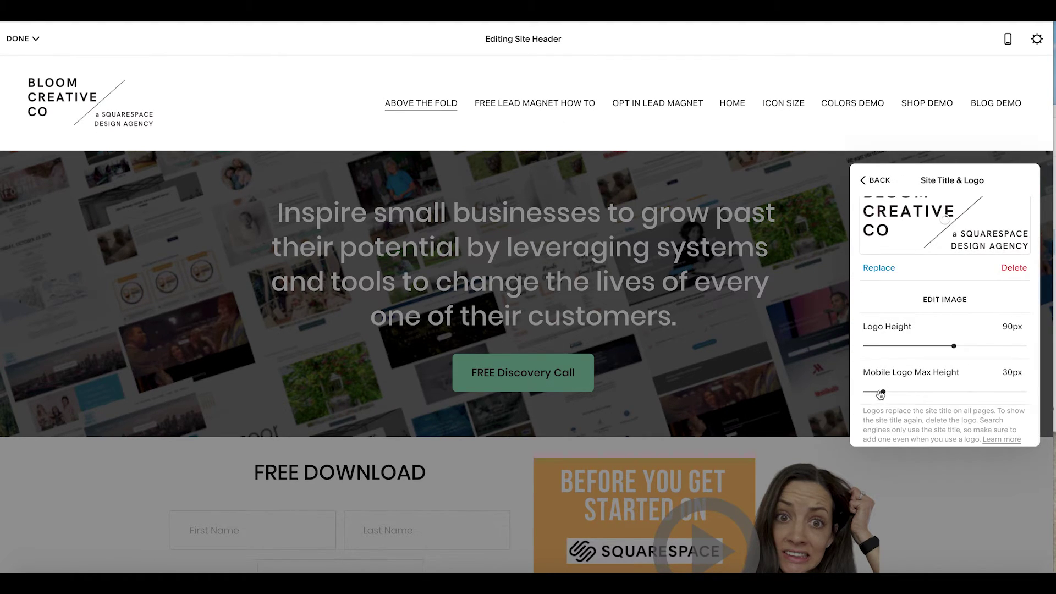
{"action": "left_click_drag", "start_coordinate": [883, 391], "coordinate": [904, 391]}
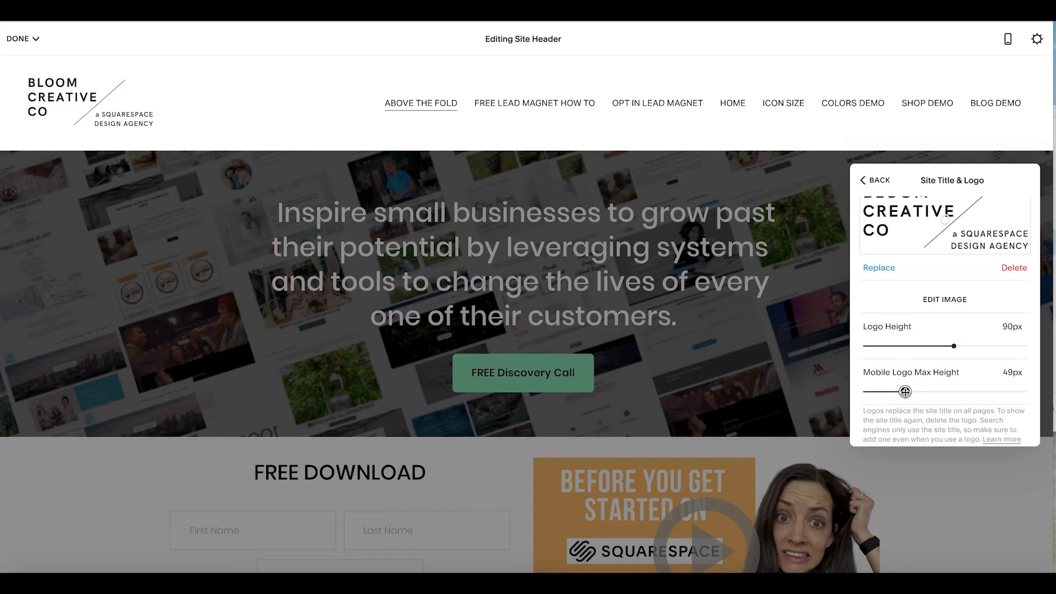
{"action": "left_click", "coordinate": [691, 146]}
Restyle the mission headline text as Heading 3
{"action": "left_click", "coordinate": [528, 214]}
{"action": "left_click", "coordinate": [458, 175]}
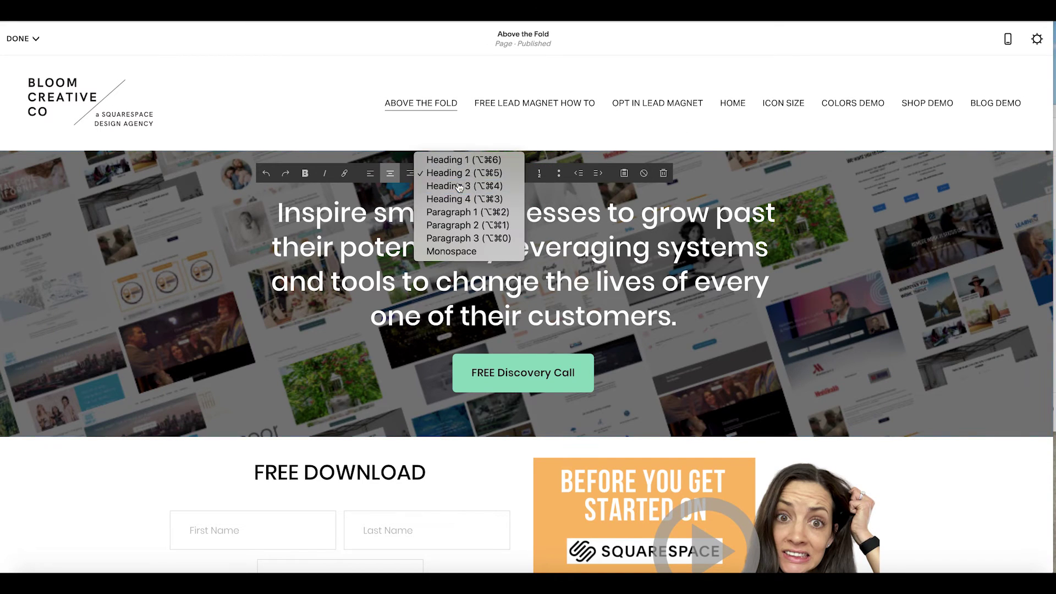
{"action": "left_click", "coordinate": [450, 186]}
Check the three-line Heading 3 headline in mobile preview, then return to desktop
{"action": "scroll", "coordinate": [370, 330], "scroll_direction": "down", "scroll_amount": 2}
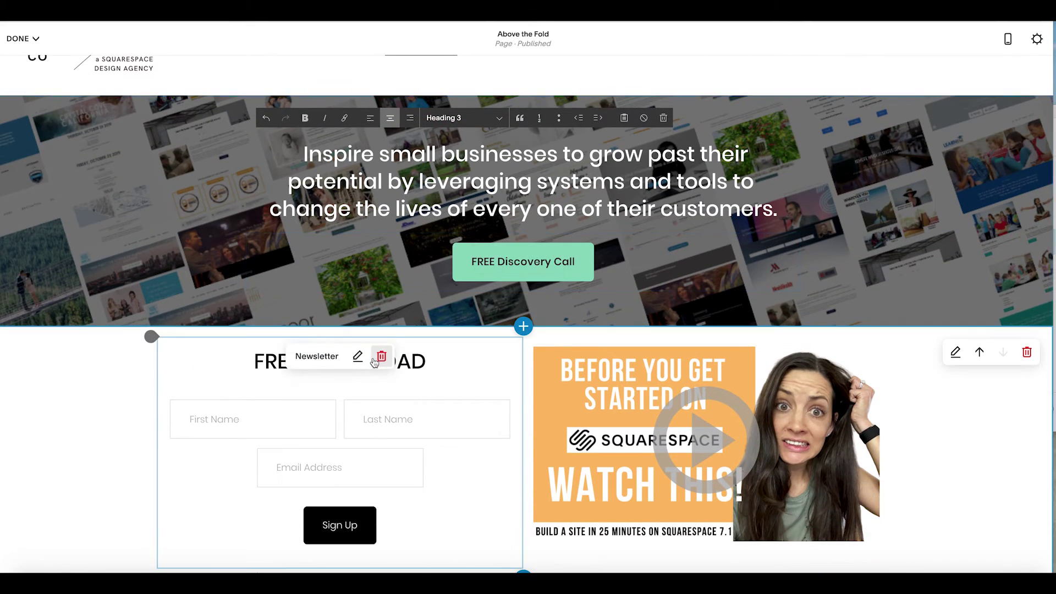
{"action": "scroll", "coordinate": [825, 149], "scroll_direction": "up", "scroll_amount": 2}
{"action": "left_click", "coordinate": [1007, 39]}
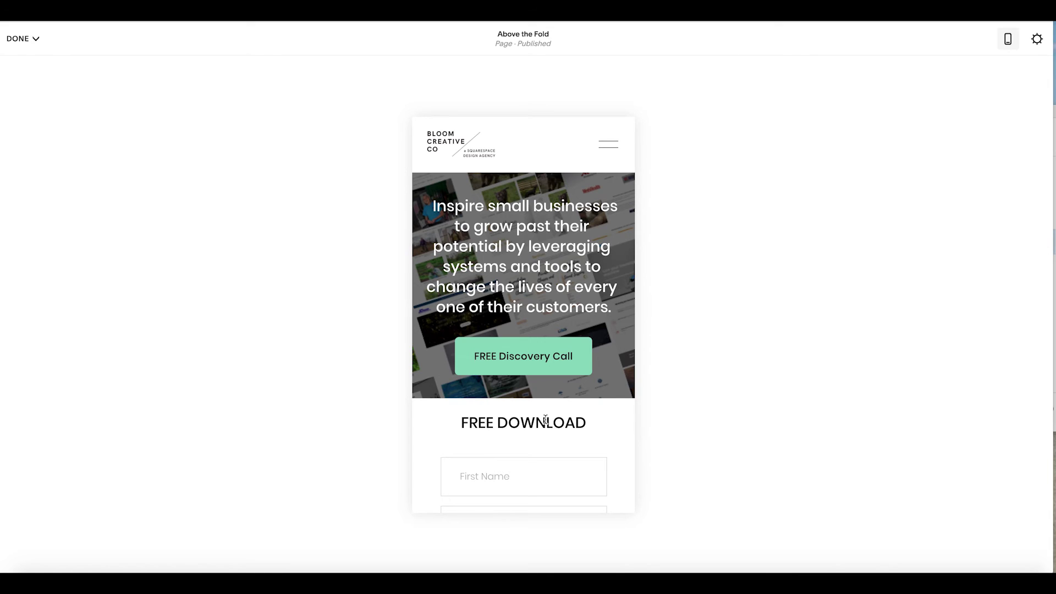
{"action": "left_click", "coordinate": [1007, 39]}
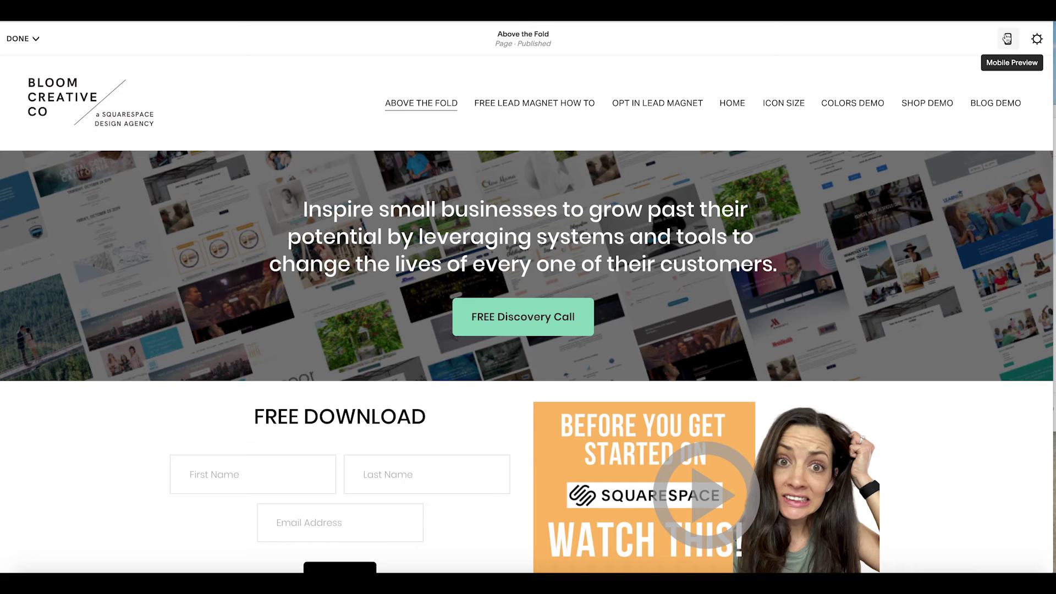
{"action": "scroll", "coordinate": [861, 276], "scroll_direction": "down", "scroll_amount": 3}
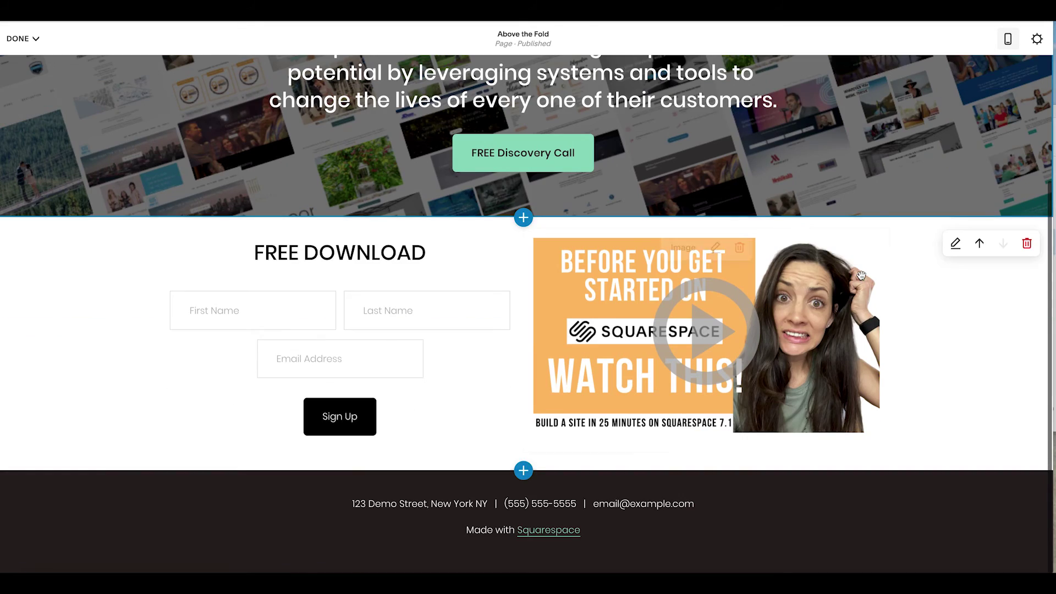
{"action": "scroll", "coordinate": [861, 275], "scroll_direction": "up", "scroll_amount": 3}
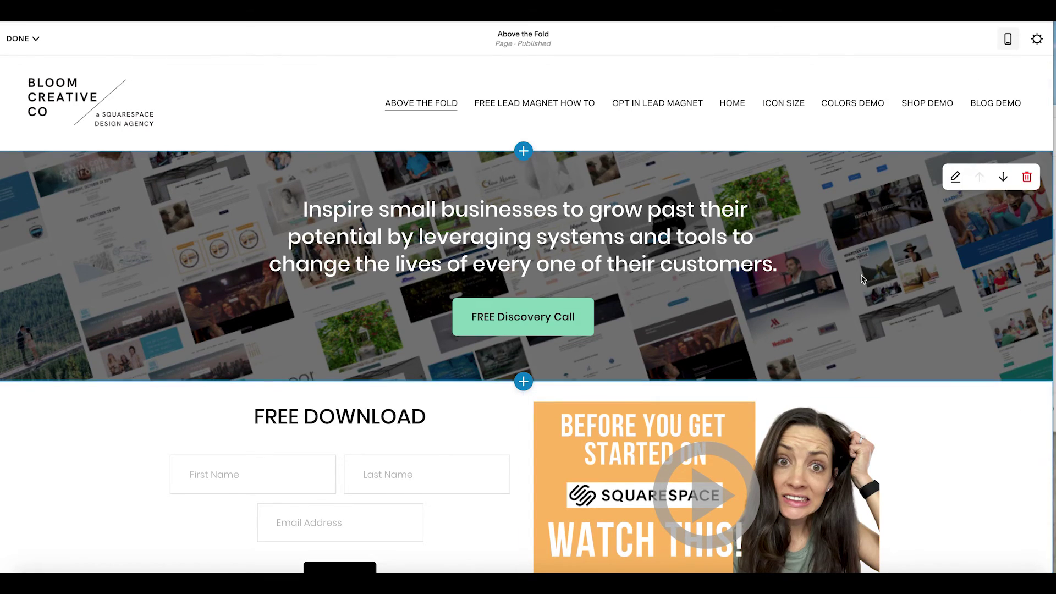